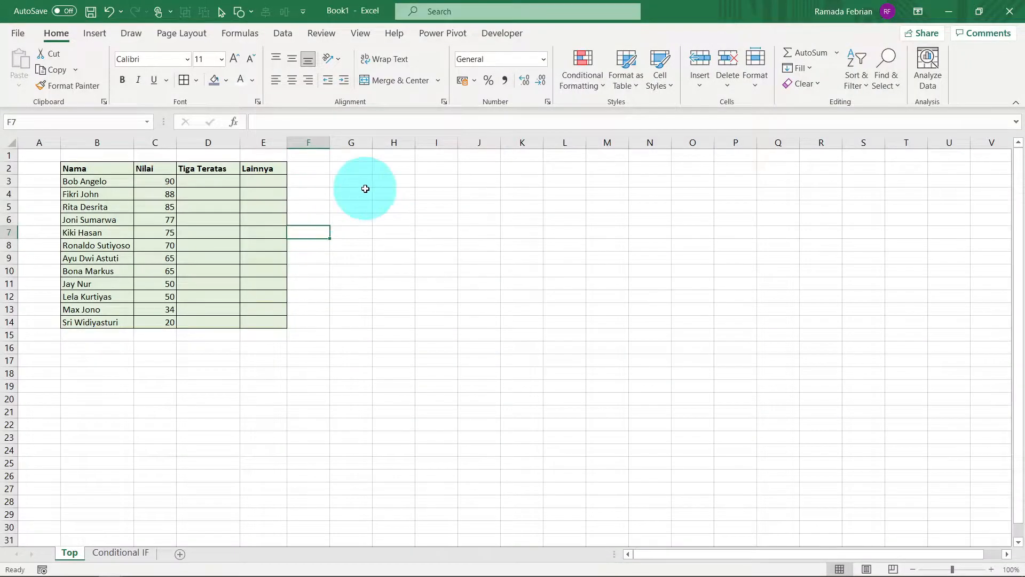
Step: Examine the score table's Nama and Nilai data and the empty Tiga Teratas and Lainnya columns on the Top sheet
click(401, 209)
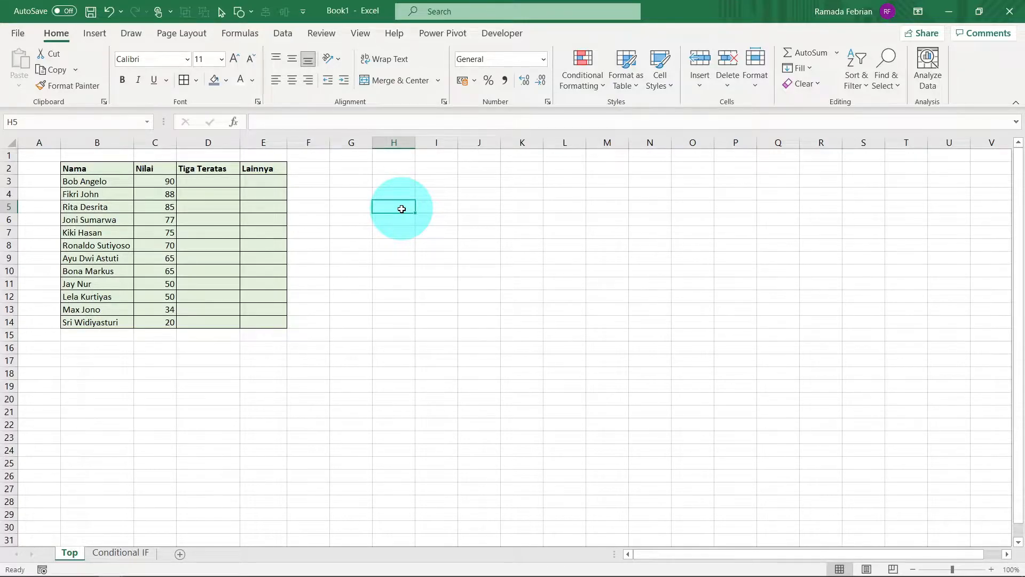
key(ctrl+Left)
key(ctrl+Left)
key(ctrl+Up)
key(Right)
key(Down)
key(Left)
key(Right)
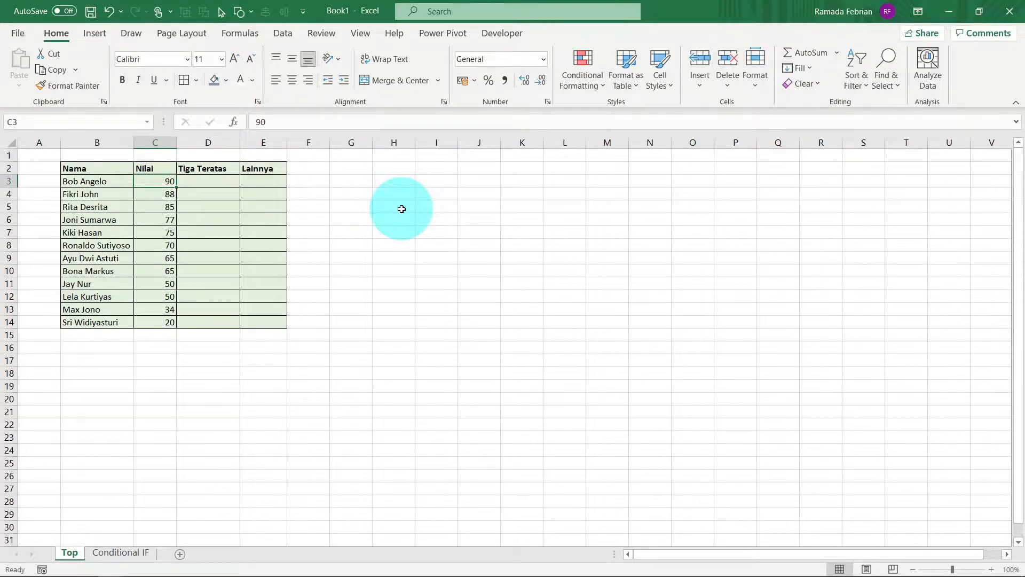
key(ctrl+Down)
key(ctrl+Up)
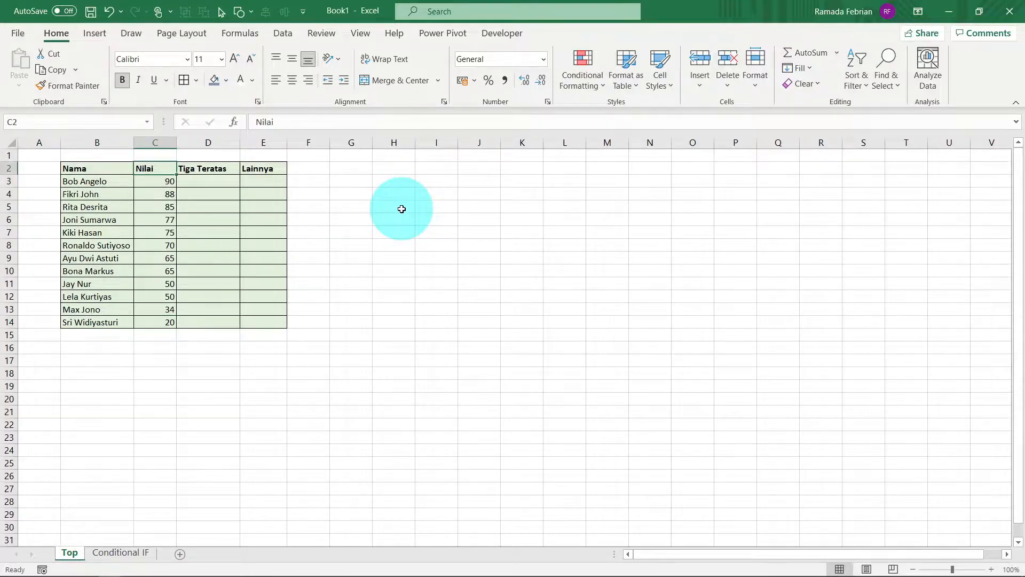
key(Right)
key(Right)
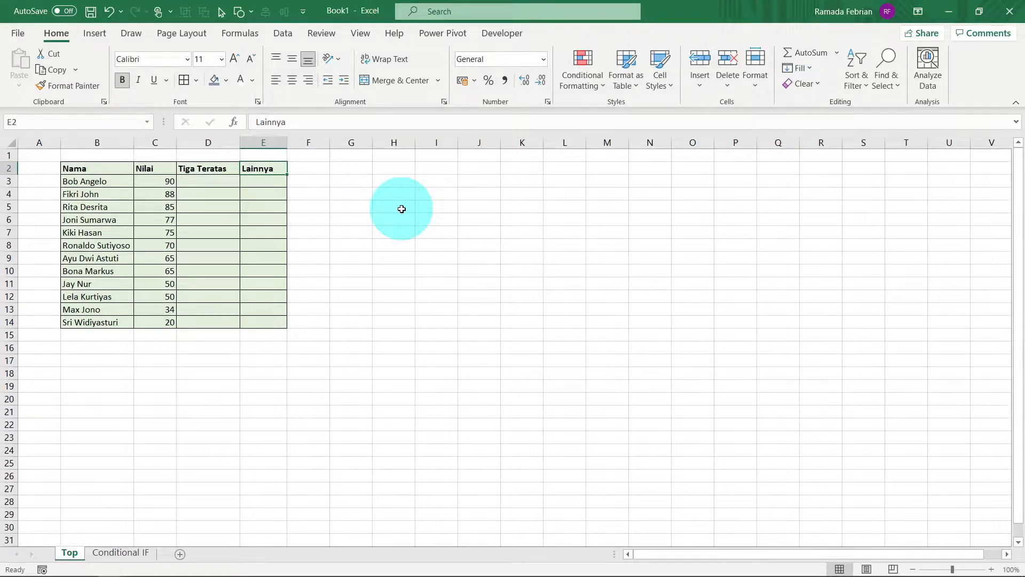
key(Left)
key(Left)
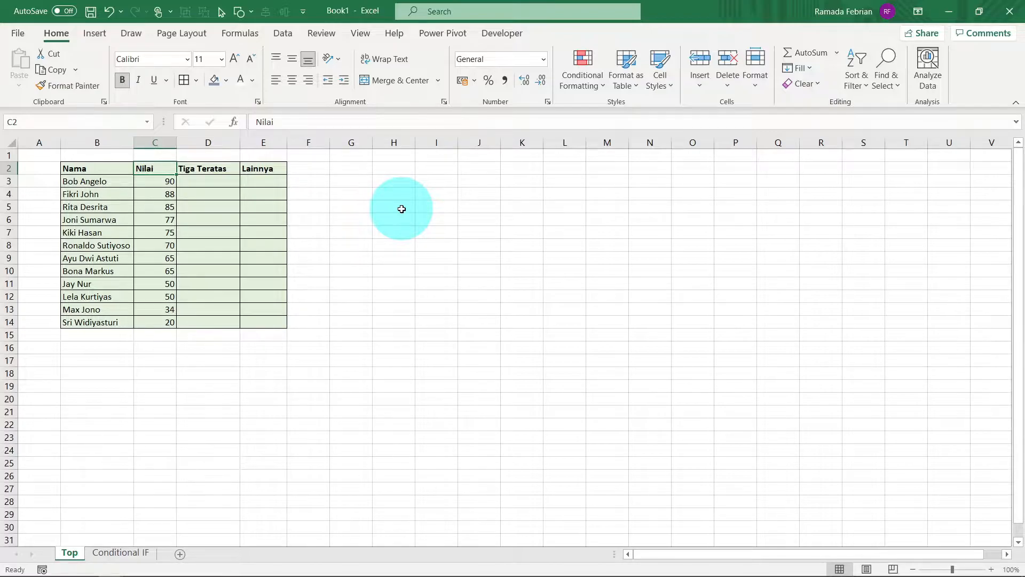
key(Down)
key(Right)
key(Left)
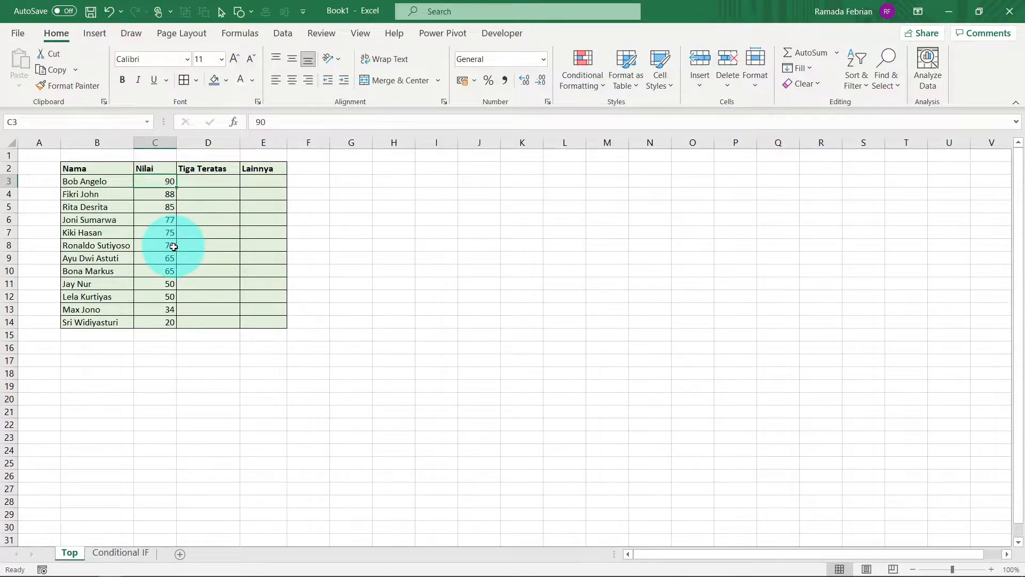
Step: Insert a clustered column chart from the Nama and Nilai data in B2:C14
key(ctrl+a)
click(119, 195)
key(Up)
key(Up)
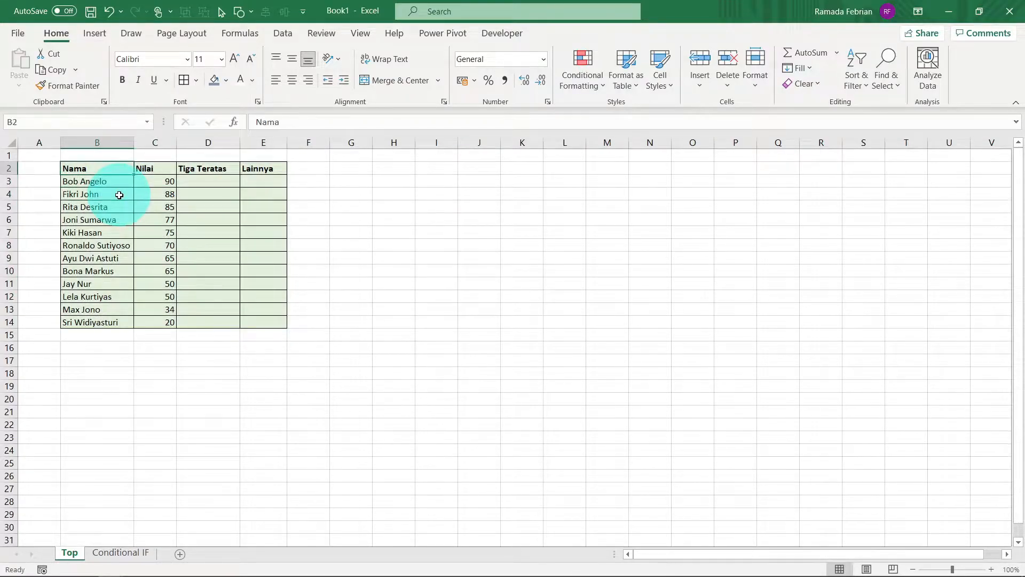
key(shift+Right)
key(shift+Down)
key(ctrl+shift+Down)
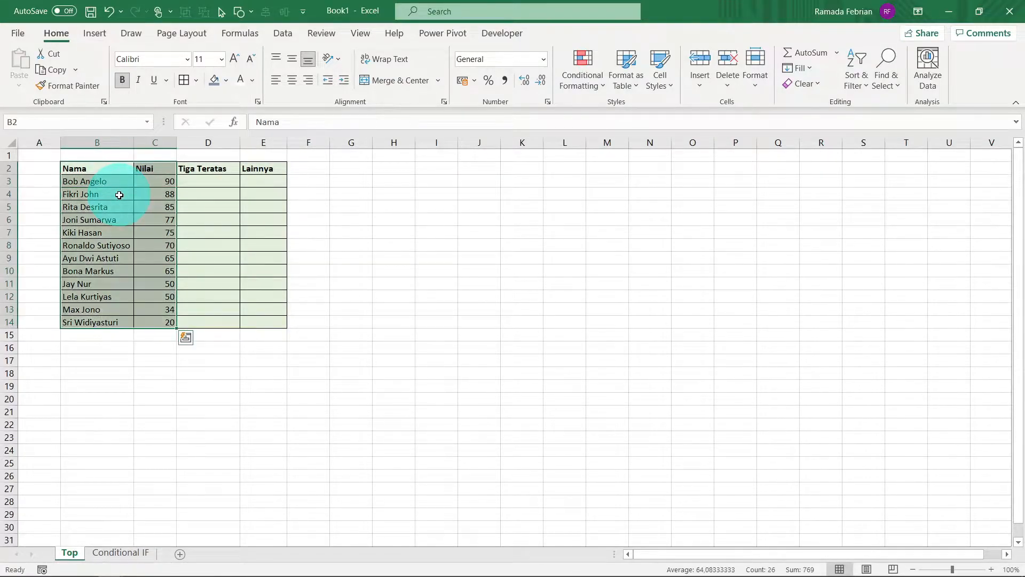
click(95, 34)
click(438, 59)
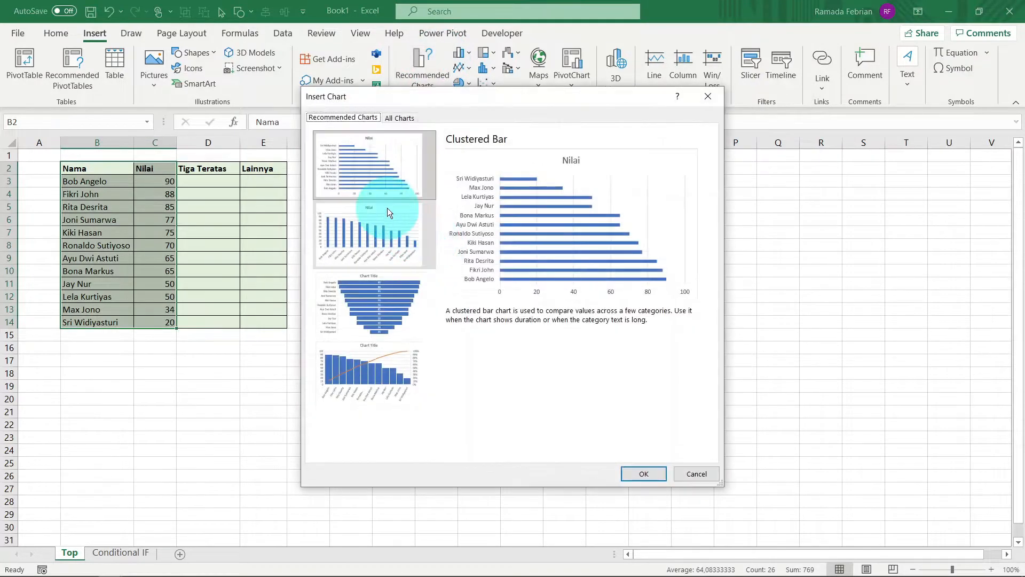
click(405, 119)
mouse_move(496, 246)
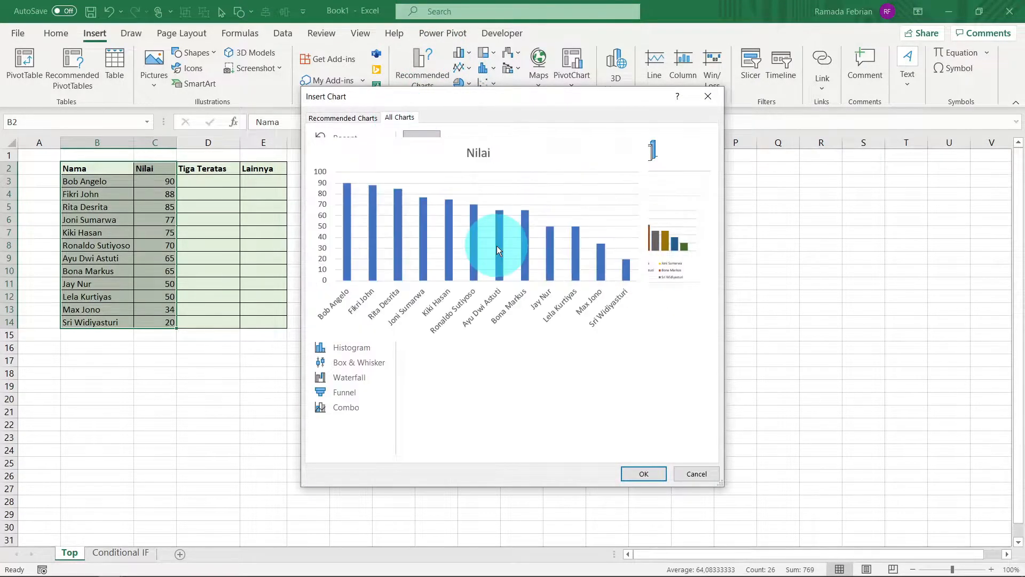
click(625, 473)
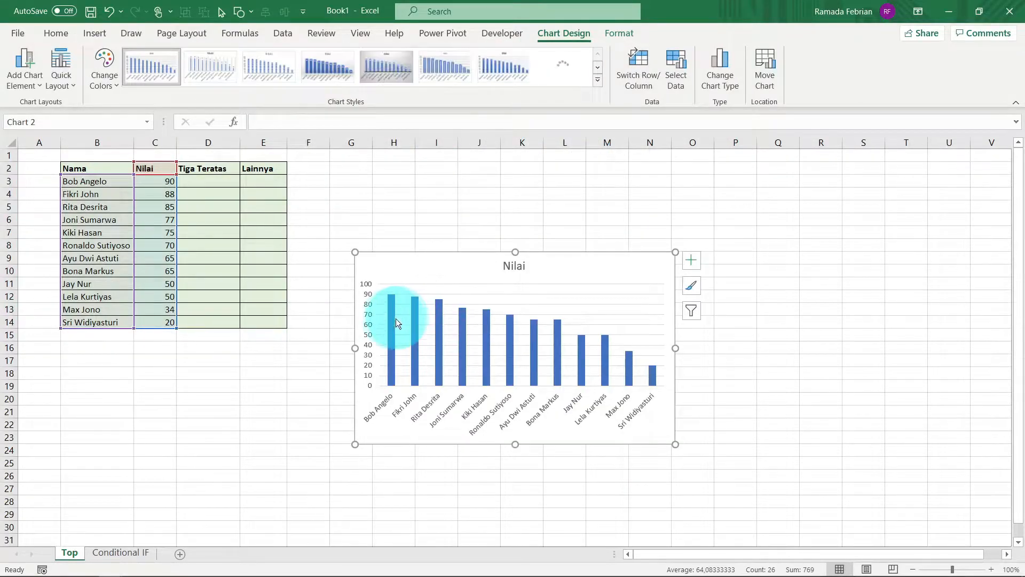
Step: Undo the column chart insertion and close the Format Shape pane
click(392, 318)
key(ctrl+z)
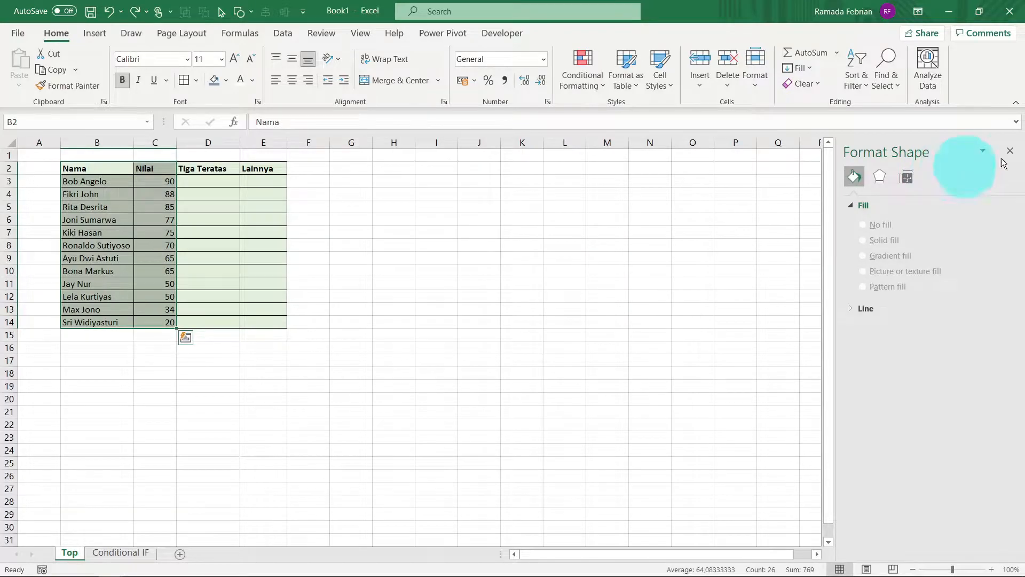
click(1009, 151)
click(354, 199)
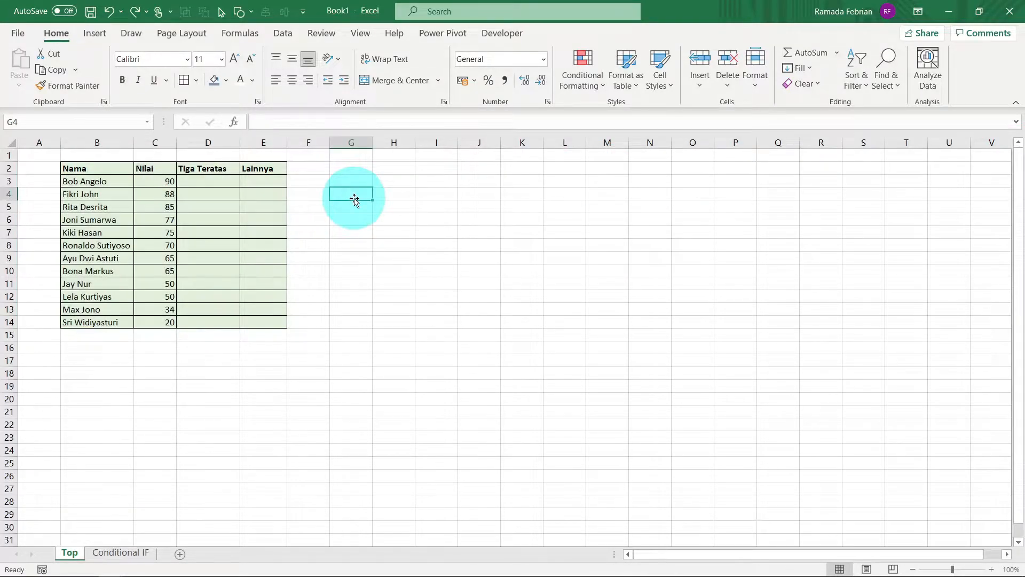
Step: Review the Nama and Nilai entries, comparing the three highest scores with the remaining rows of the table
key(ctrl+Left)
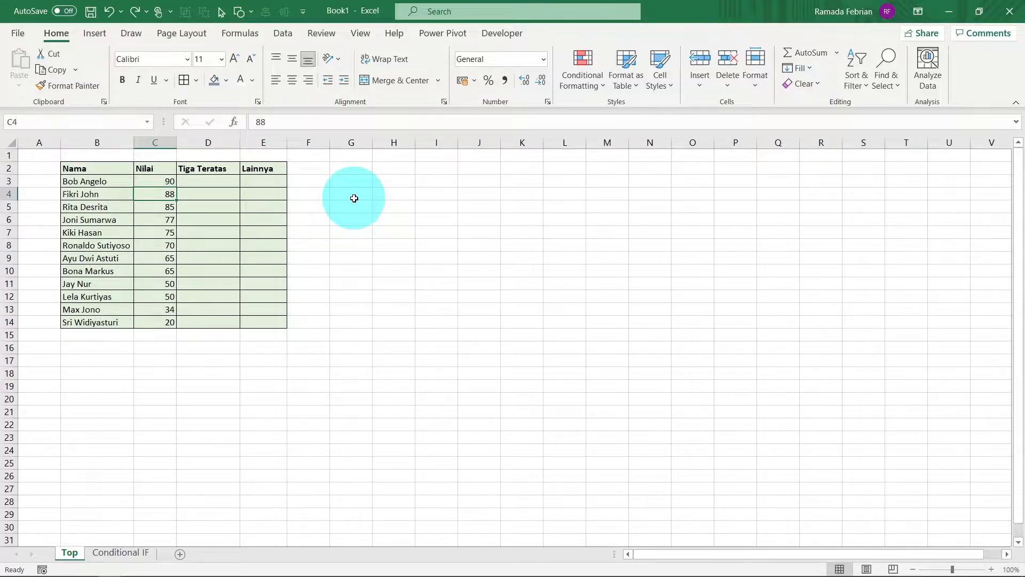
key(Up)
key(Up)
key(Down)
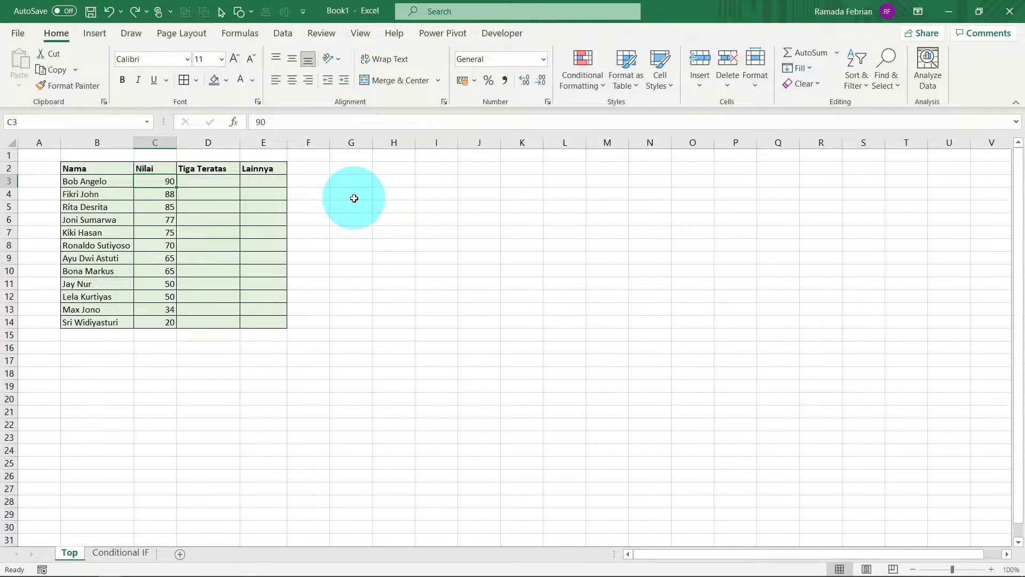
key(Left)
key(Down)
key(Down)
key(Up)
key(Up)
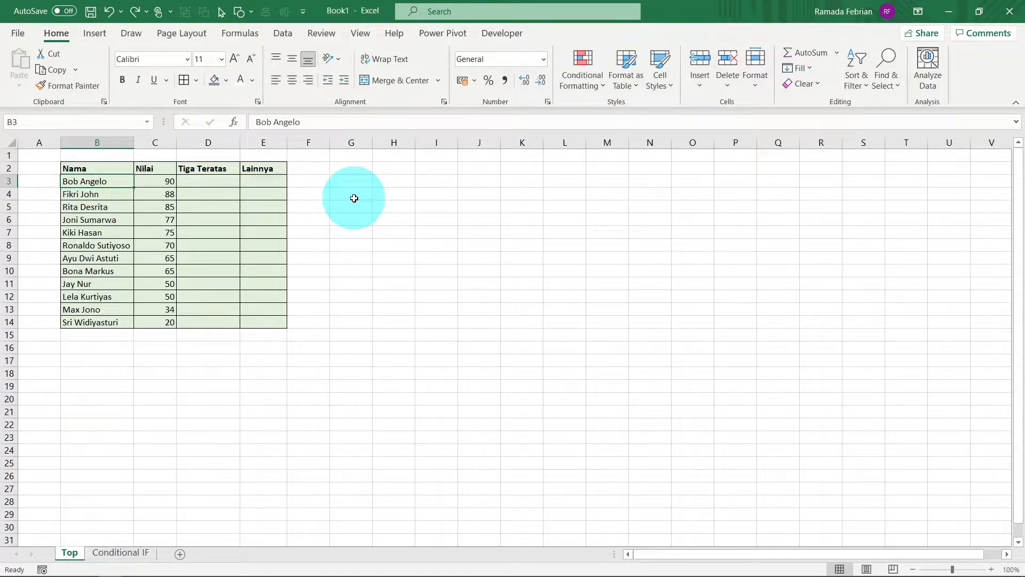
key(Down)
key(Down)
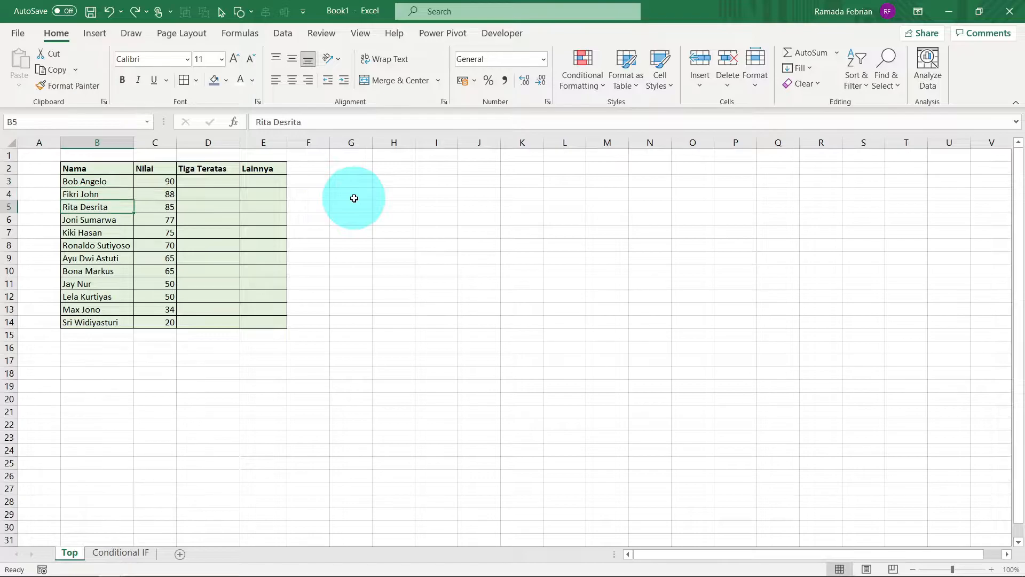
key(Down)
key(Down)
key(Down)
key(Down)
key(Down)
key(Down)
key(Down)
key(Down)
key(Down)
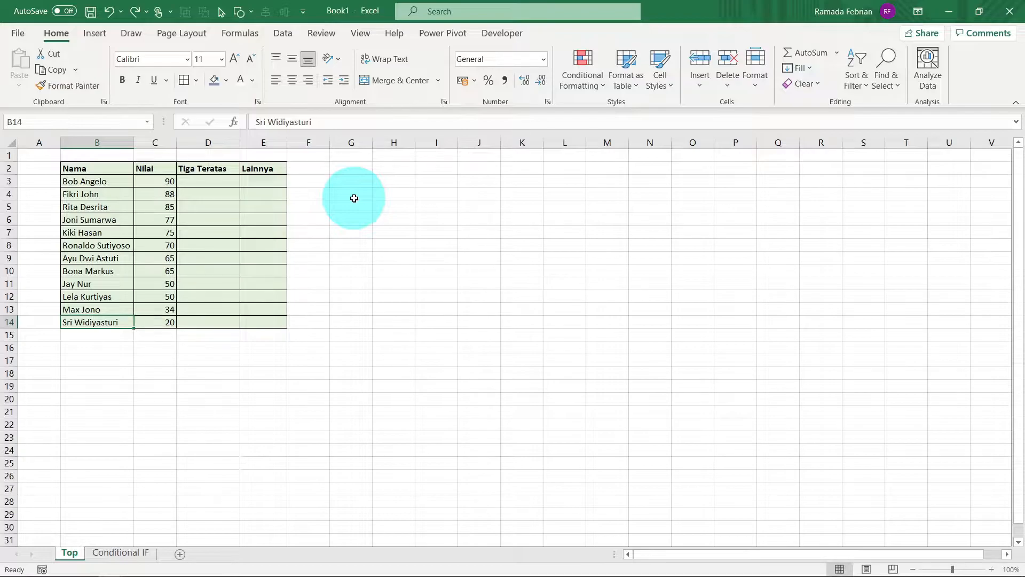
key(Up)
key(Up)
key(Up)
key(Up)
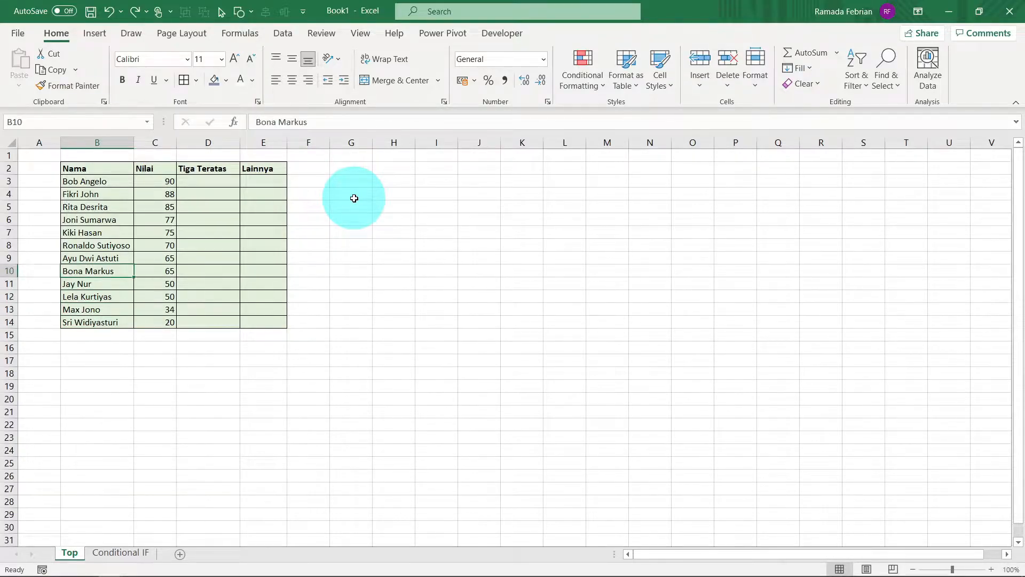
key(Right)
key(Up)
key(Up)
key(Up)
key(Up)
key(Up)
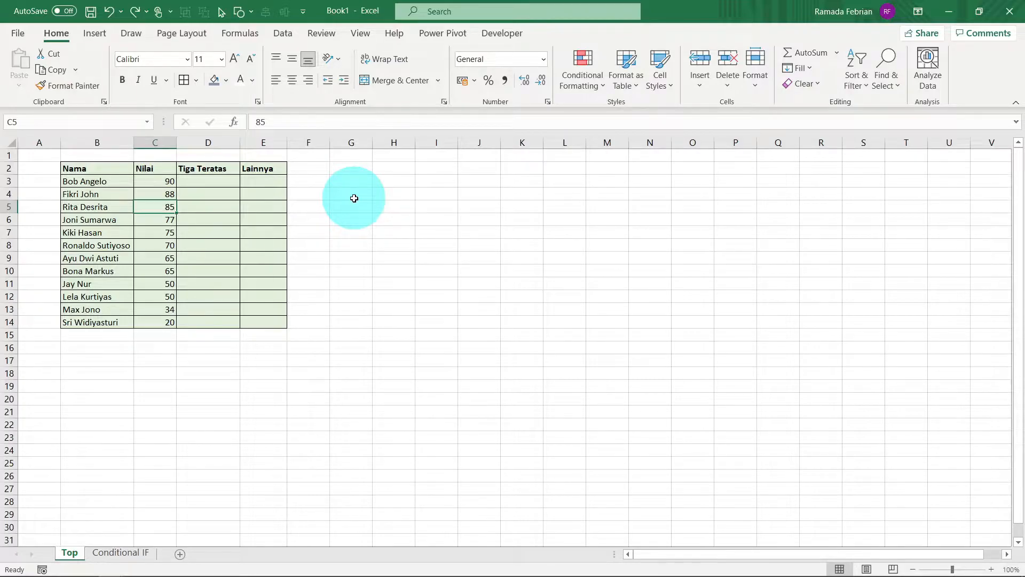
key(Left)
key(Down)
key(Down)
key(Down)
key(Down)
key(Down)
key(Down)
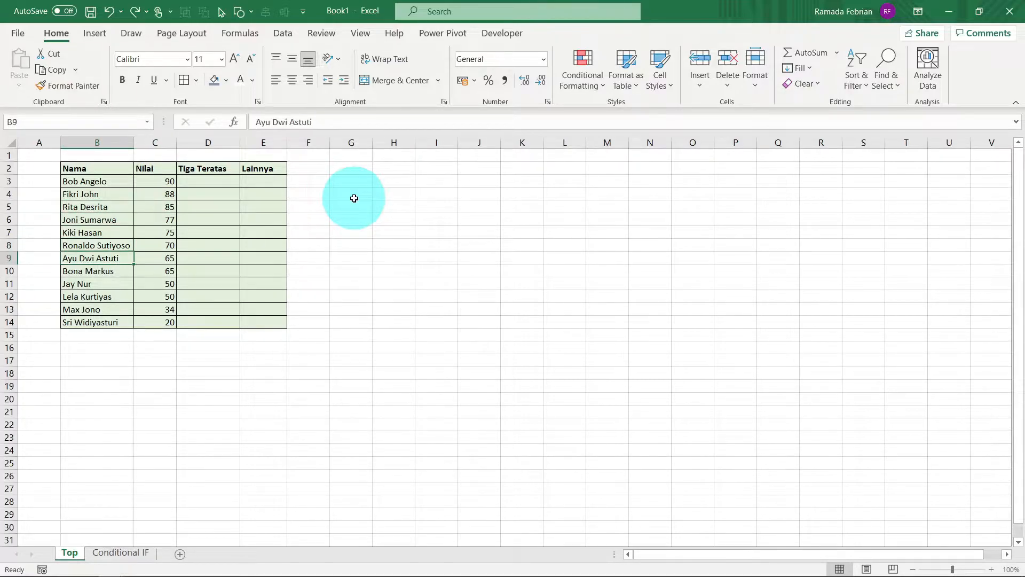
key(Down)
key(Down)
key(Down)
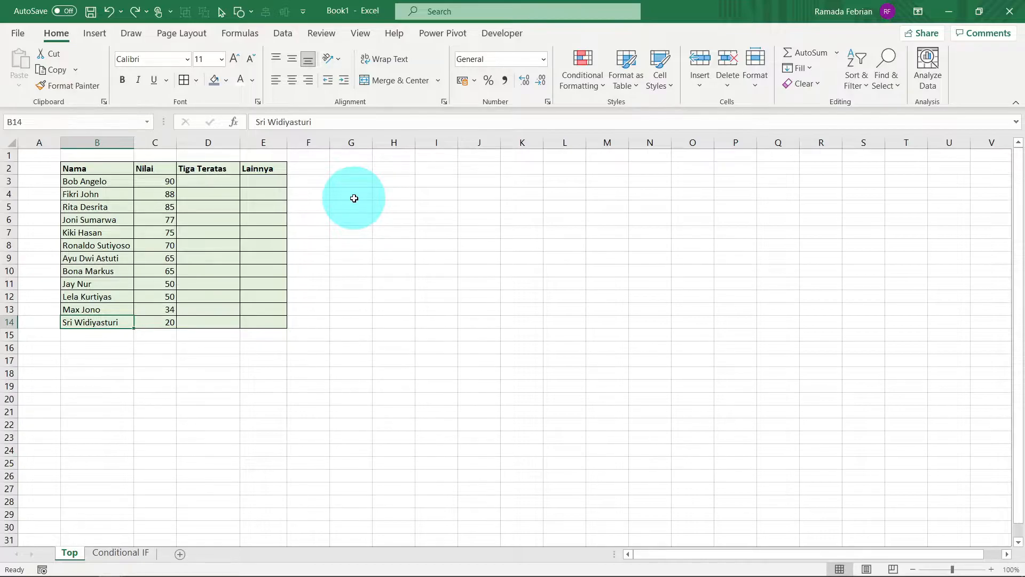
Step: Enter the formula =C3 in cell D3 of the Tiga Teratas column
key(ctrl+Up)
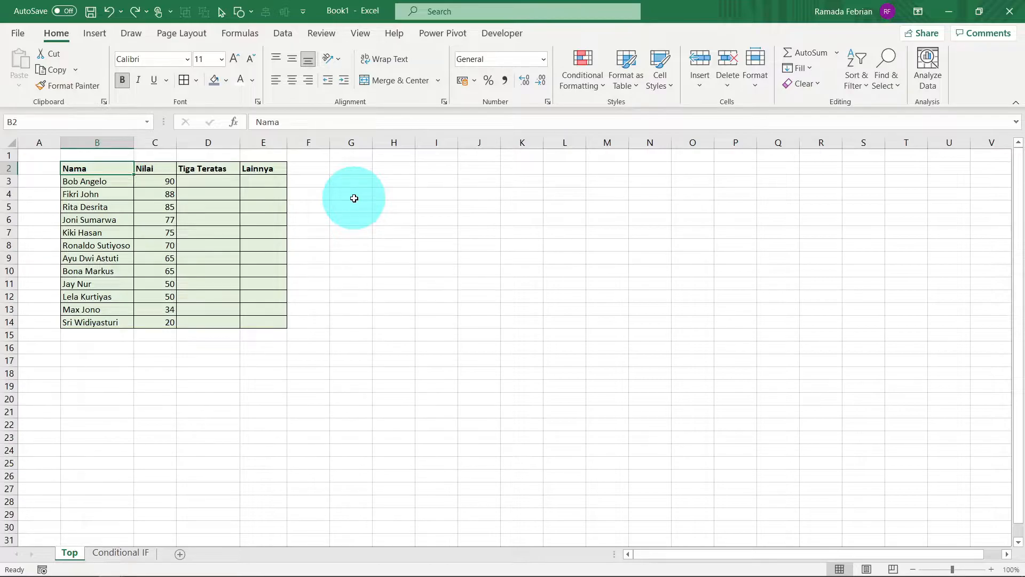
key(Right)
key(Right)
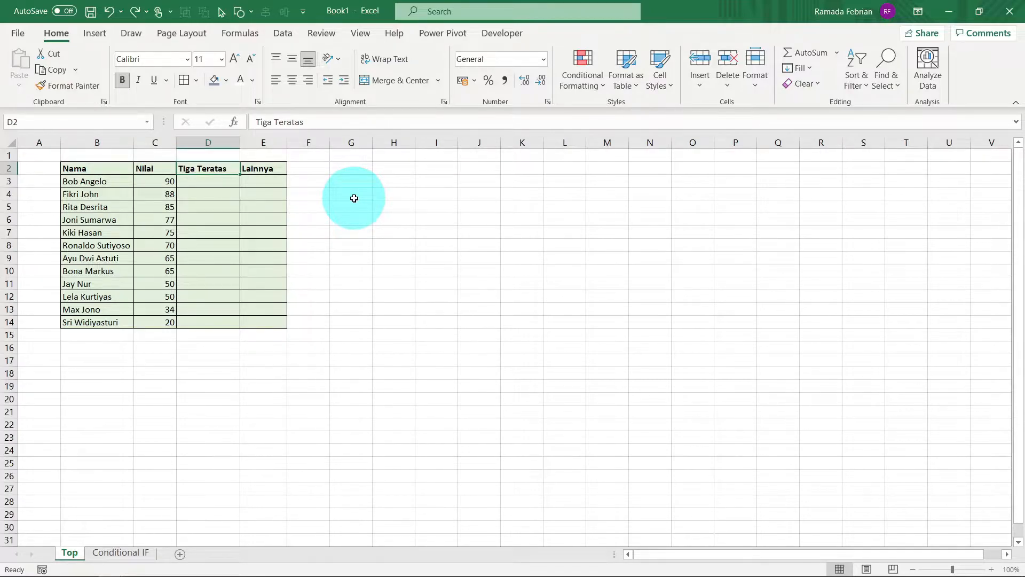
key(Left)
key(Down)
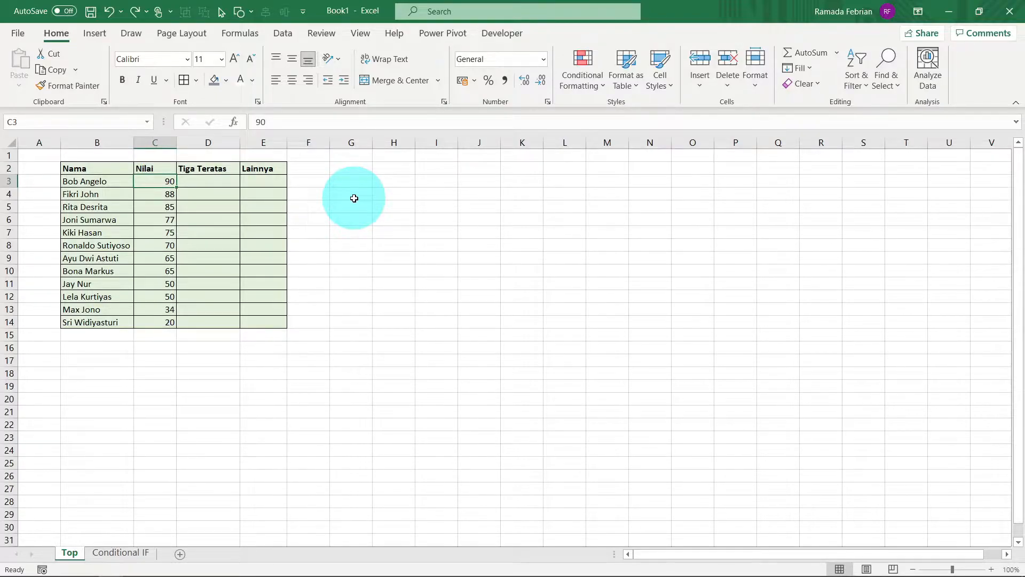
key(Right)
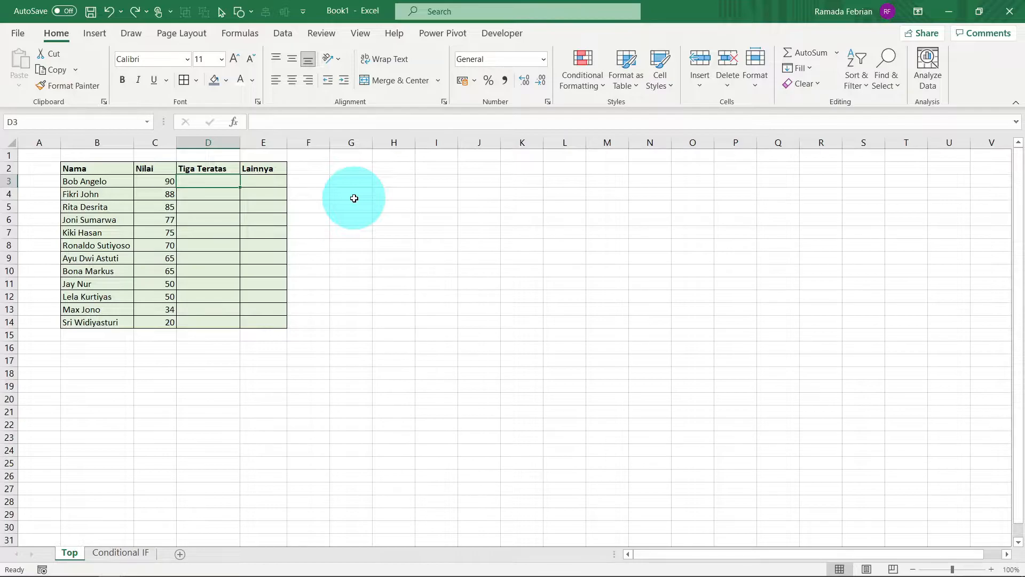
text(=)
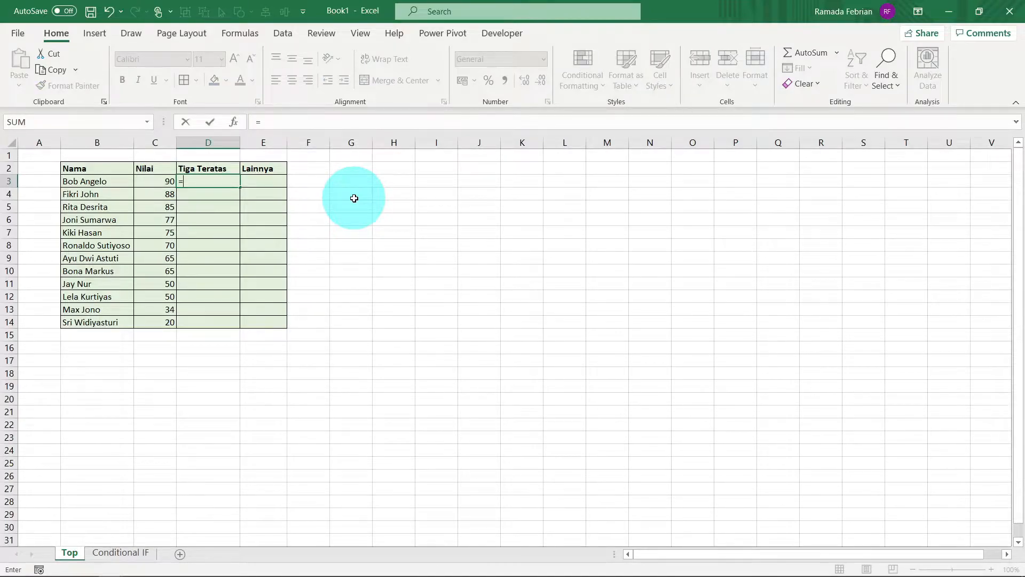
key(Left)
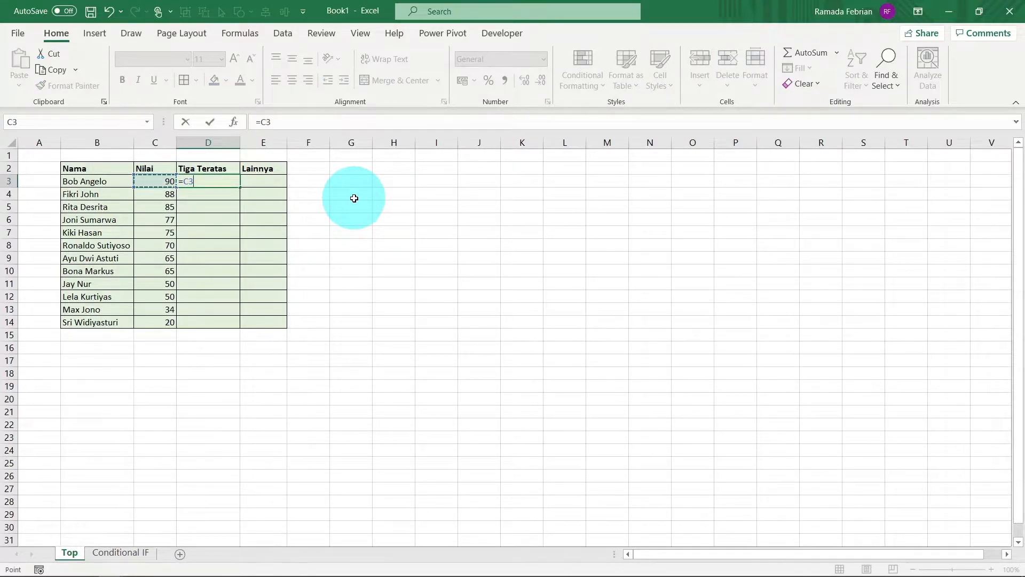
key(Return)
Step: Link the next two Tiga Teratas cells to their scores with =C4 in D4 and =C5 in D5
key(Up)
key(Left)
key(Up)
key(Left)
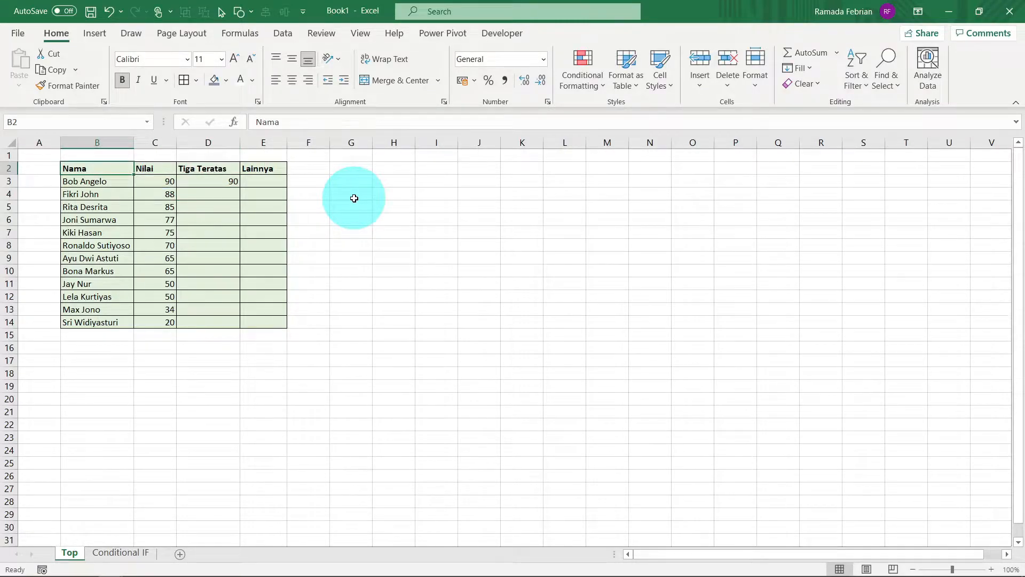
key(Right)
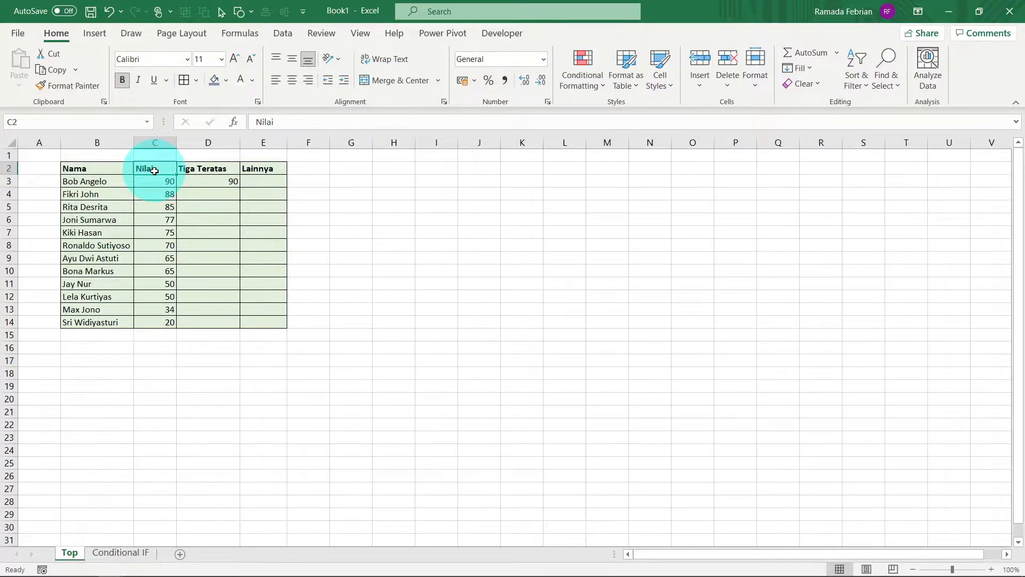
key(Right)
key(Down)
key(Down)
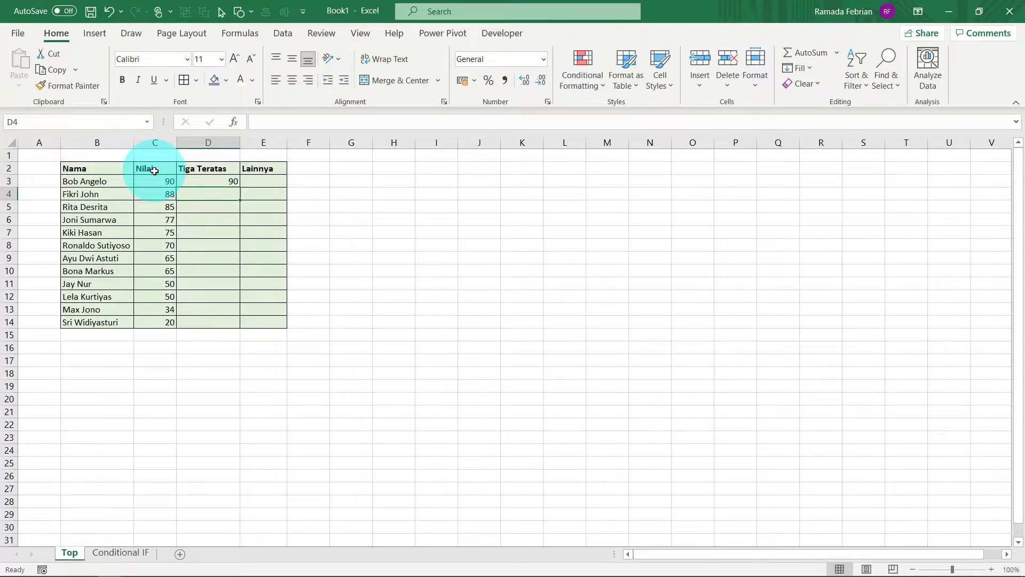
text(=)
key(Left)
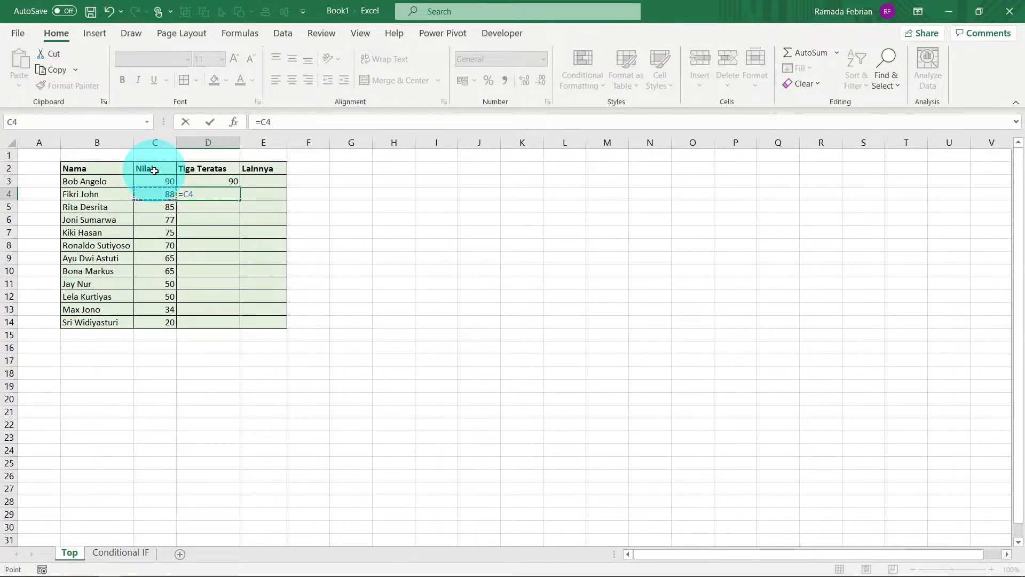
key(Return)
text(=)
key(Left)
key(ctrl+Return)
Step: Enter =C6 in cell E6 of the Lainnya column and fill the formula down to E14
key(Right)
key(Down)
text(=)
key(Left)
key(Left)
key(ctrl+Return)
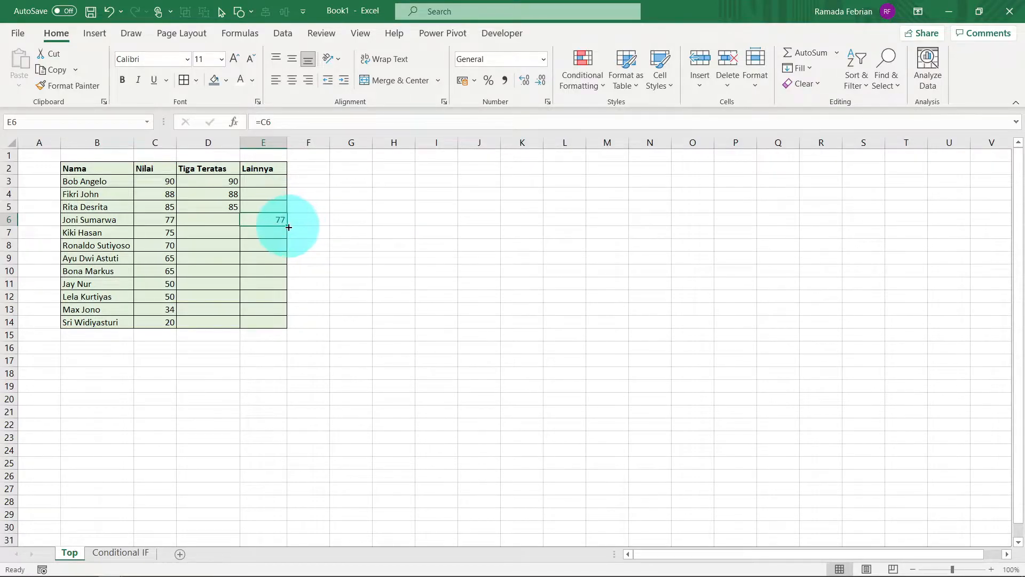
double_click(288, 227)
key(Up)
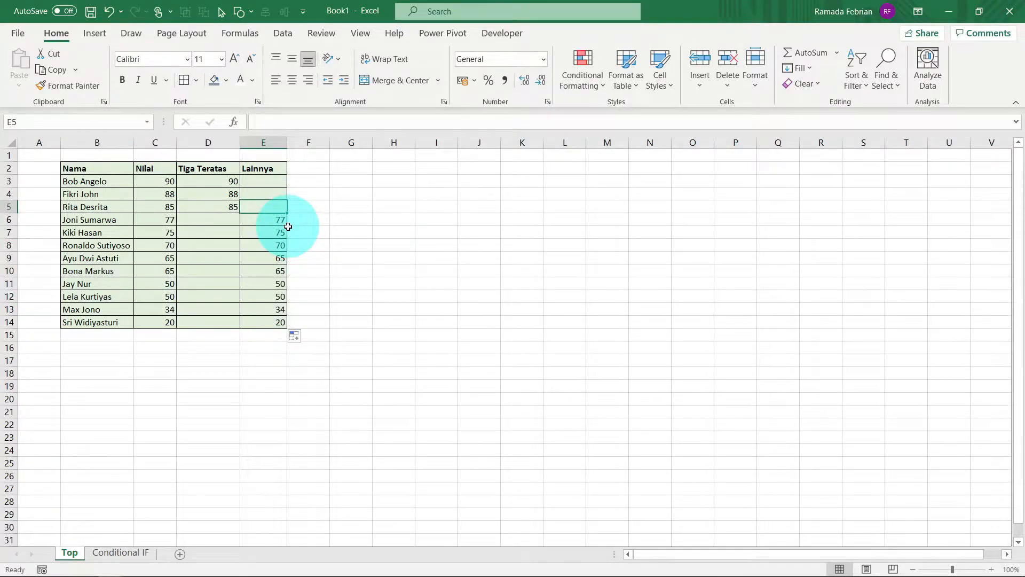
key(Left)
key(Left)
key(Up)
key(Right)
key(Up)
key(Up)
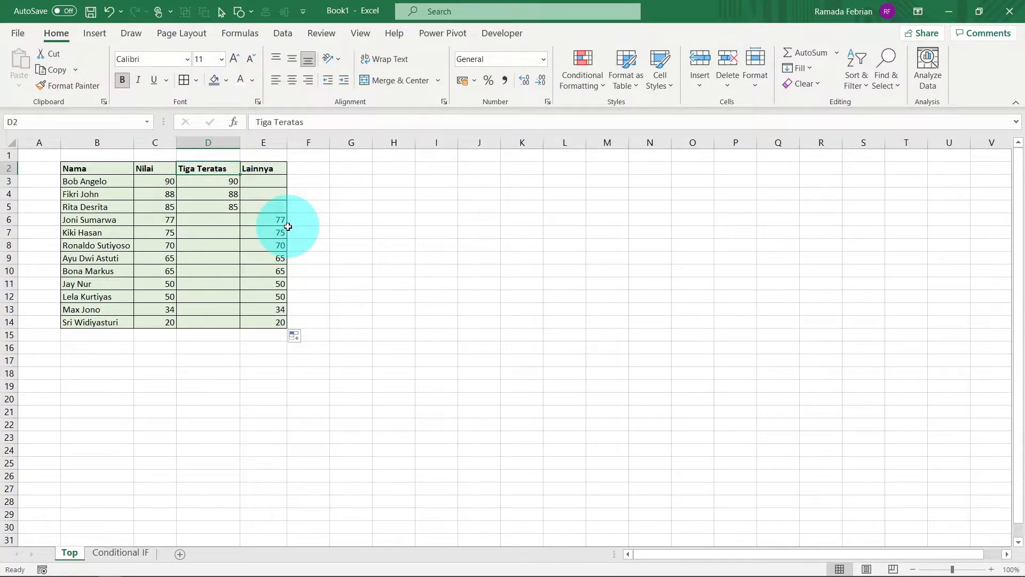
Step: Insert a Stacked Column chart from the Nama, Tiga Teratas and Lainnya data in B2:B14 and D2:E14, and place it beside the table
key(shift+Down)
key(shift+Down)
key(shift+Down)
key(shift+Down)
key(shift+Right)
key(shift+Down)
key(shift+Down)
key(shift+Down)
key(shift+Down)
key(shift+Down)
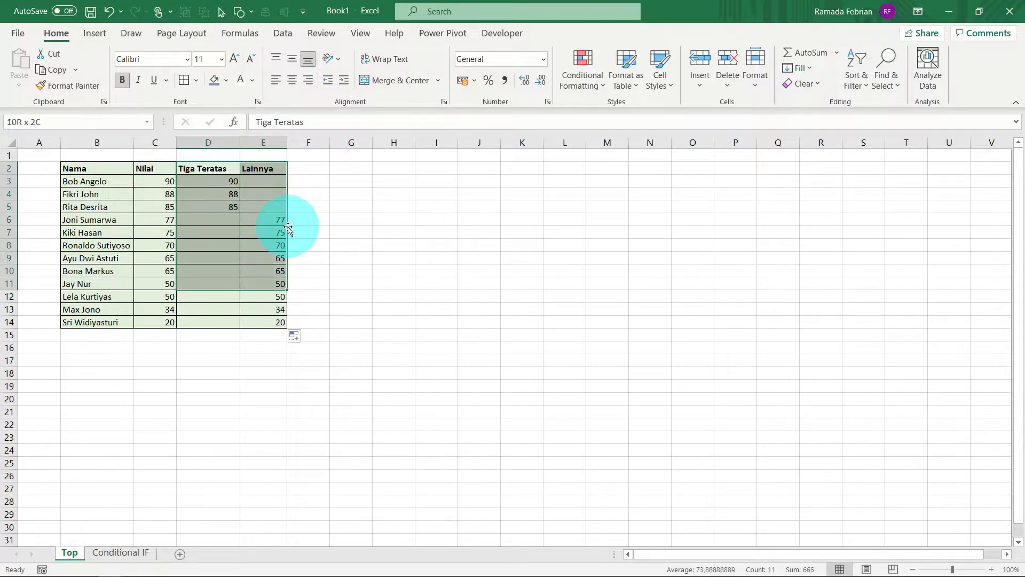
key(shift+Down)
key(shift+Down)
key(shift+Down)
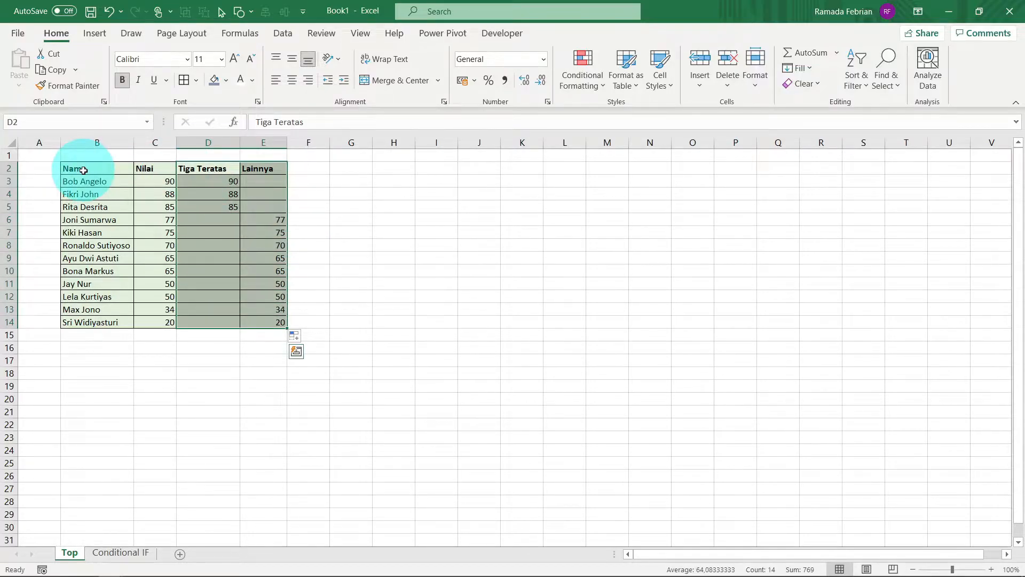
ctrl+click(83, 170)
key(ctrl+shift+Down)
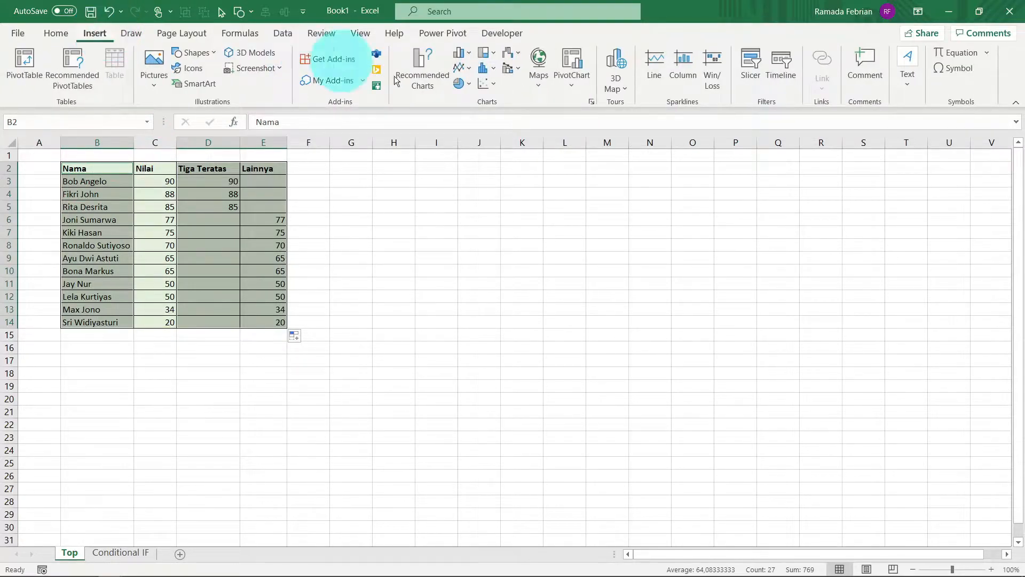
click(421, 85)
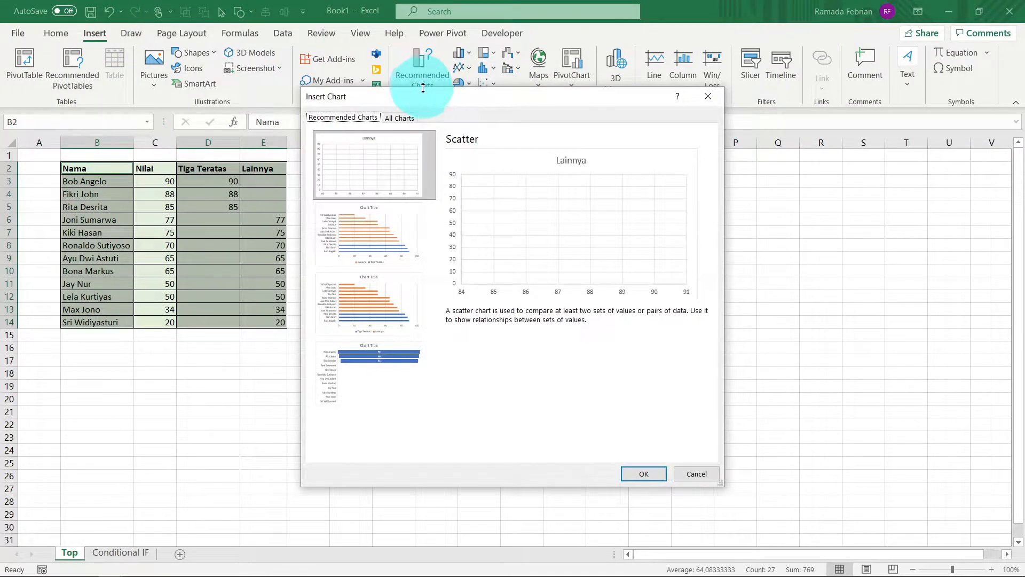
click(402, 117)
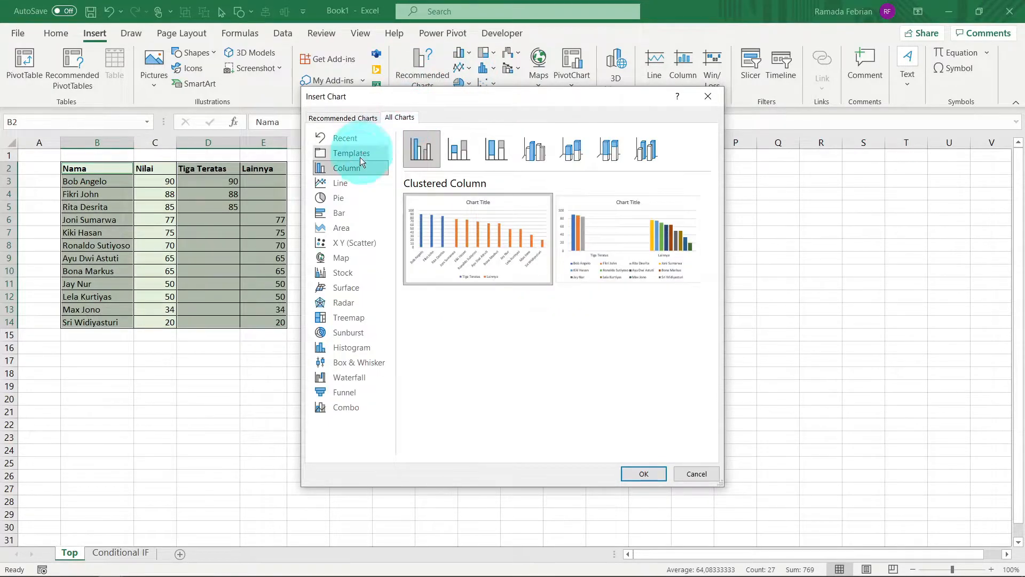
click(456, 153)
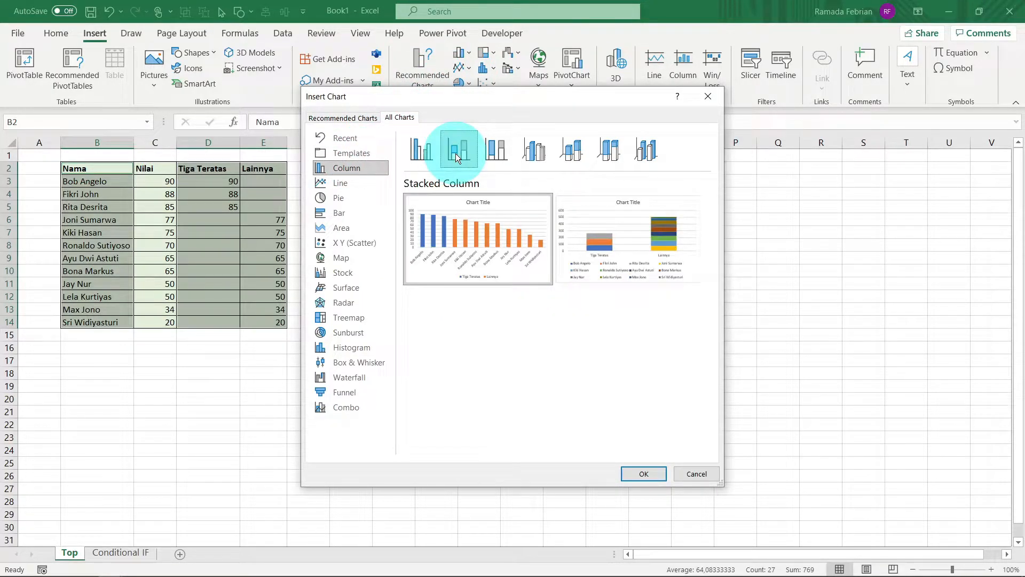
click(642, 472)
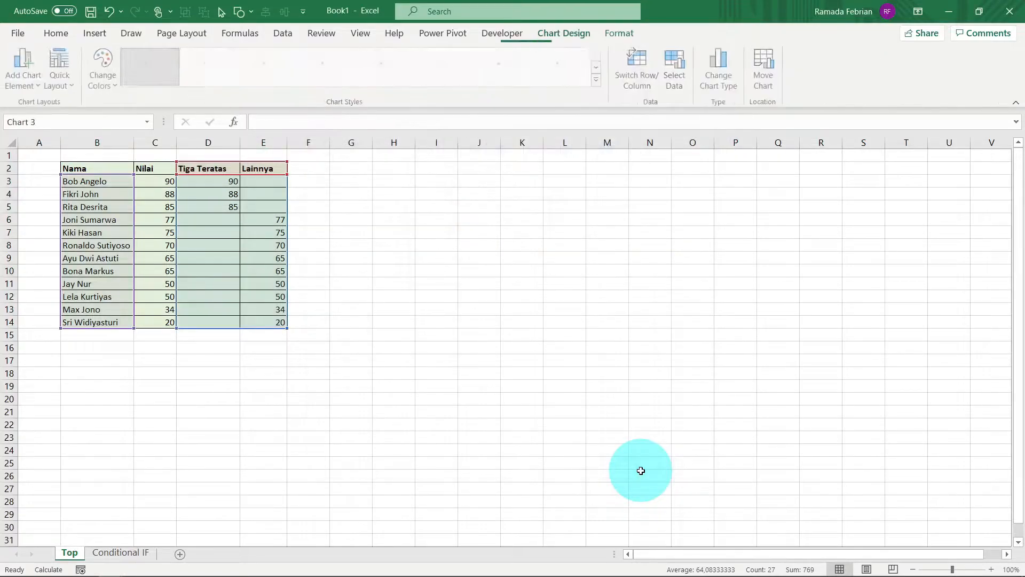
drag(590, 270, 624, 246)
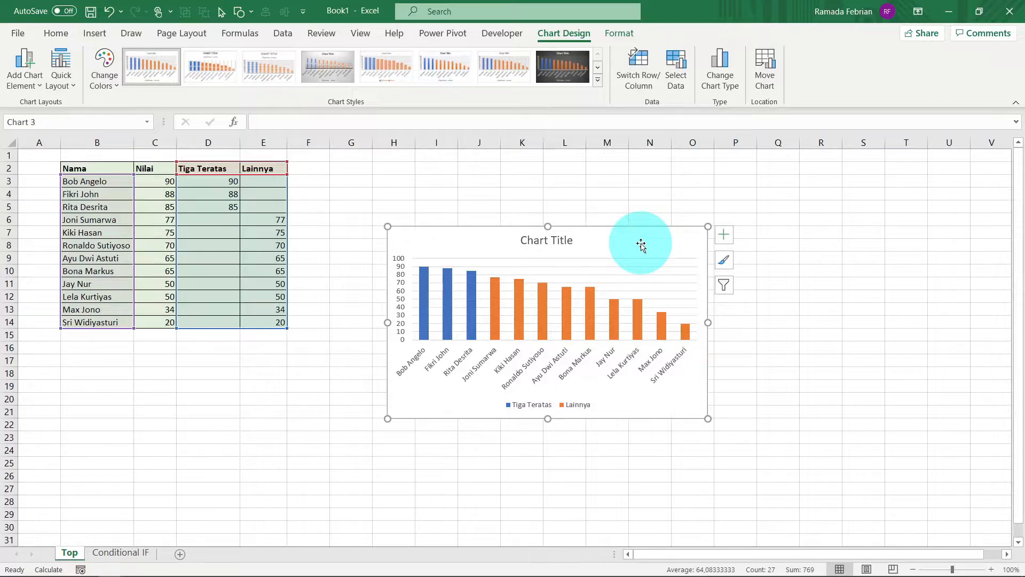
drag(640, 244, 630, 184)
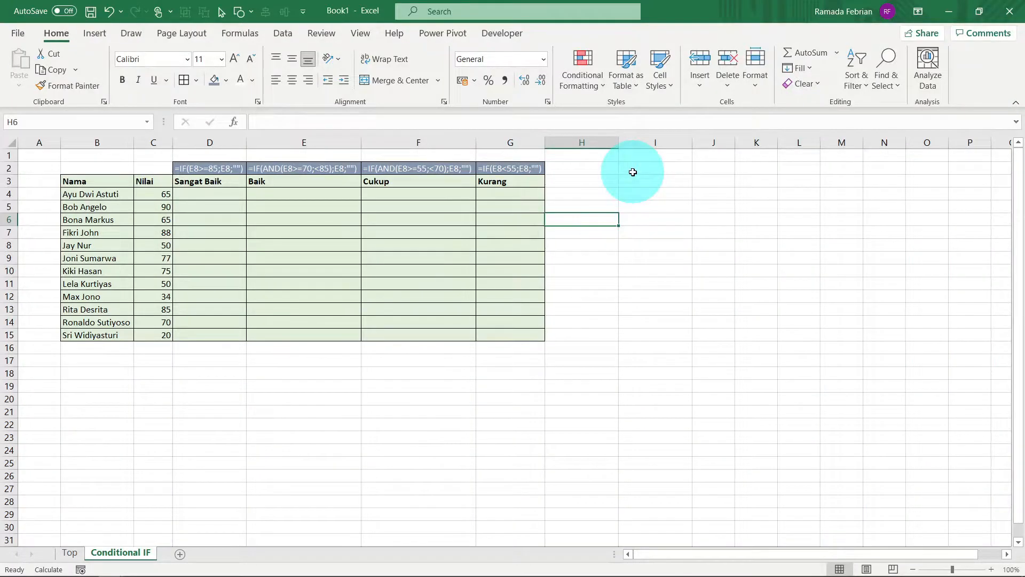
Step: Examine the Sangat Baik, Baik, Cukup and Kurang columns and the criteria formulas above them on the Conditional IF sheet
click(632, 184)
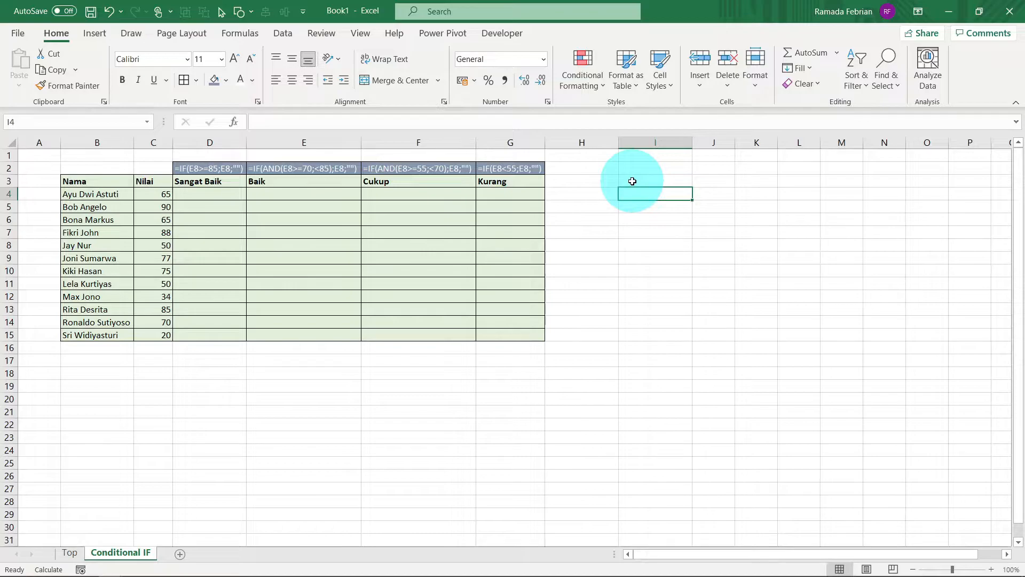
key(Left)
key(Left)
key(Left)
key(Left)
key(Left)
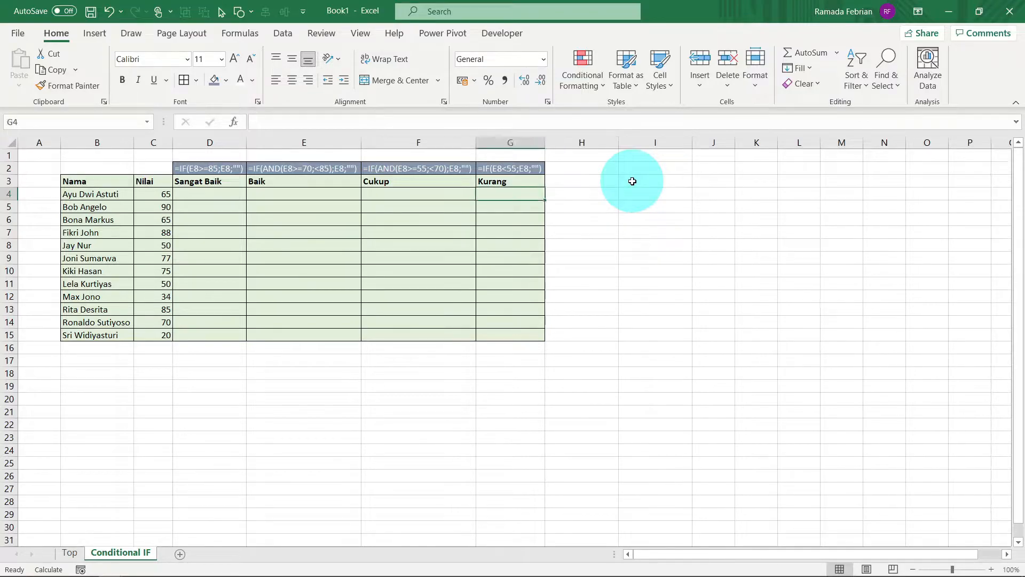
key(Up)
key(Down)
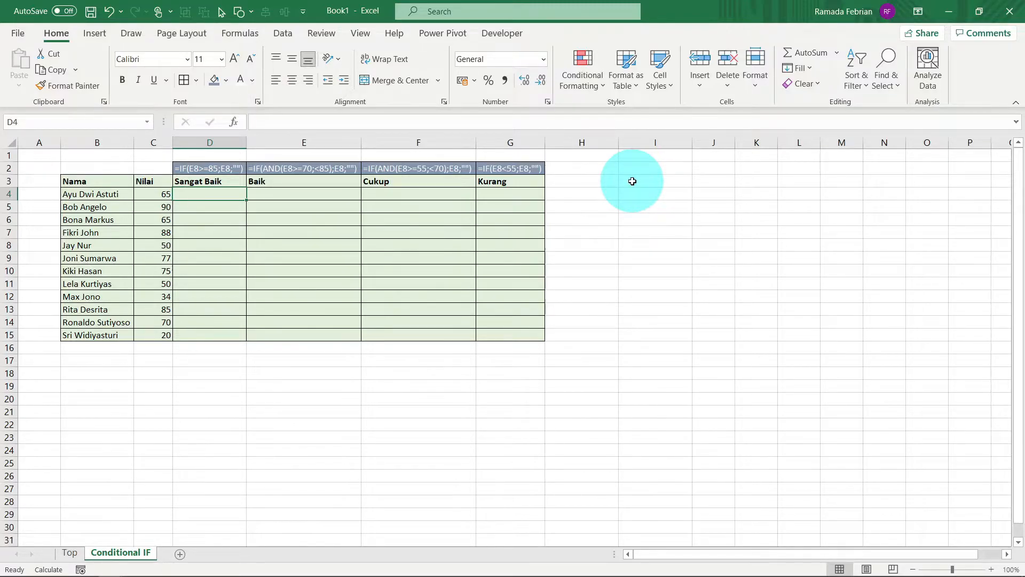
key(Right)
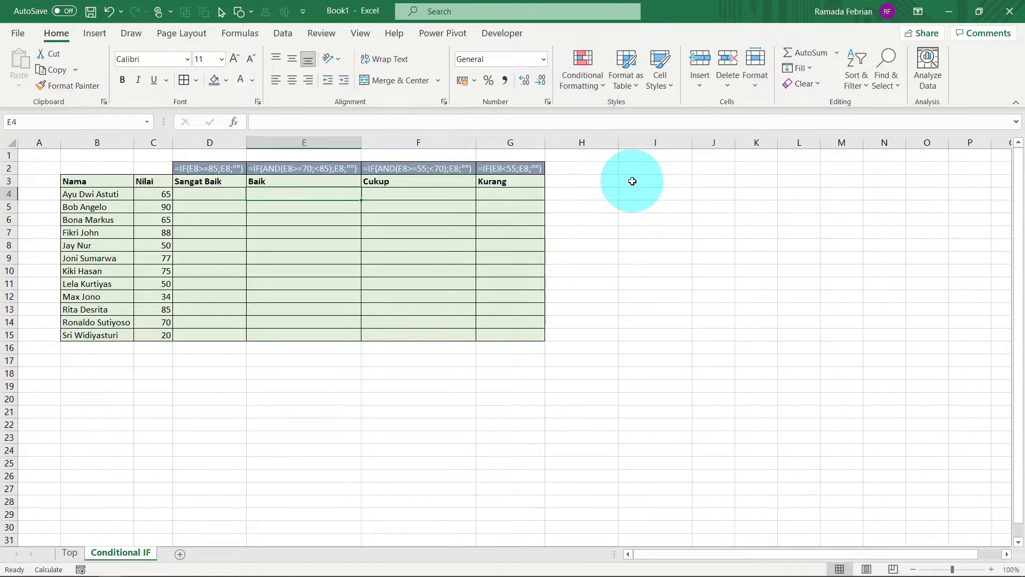
key(Right)
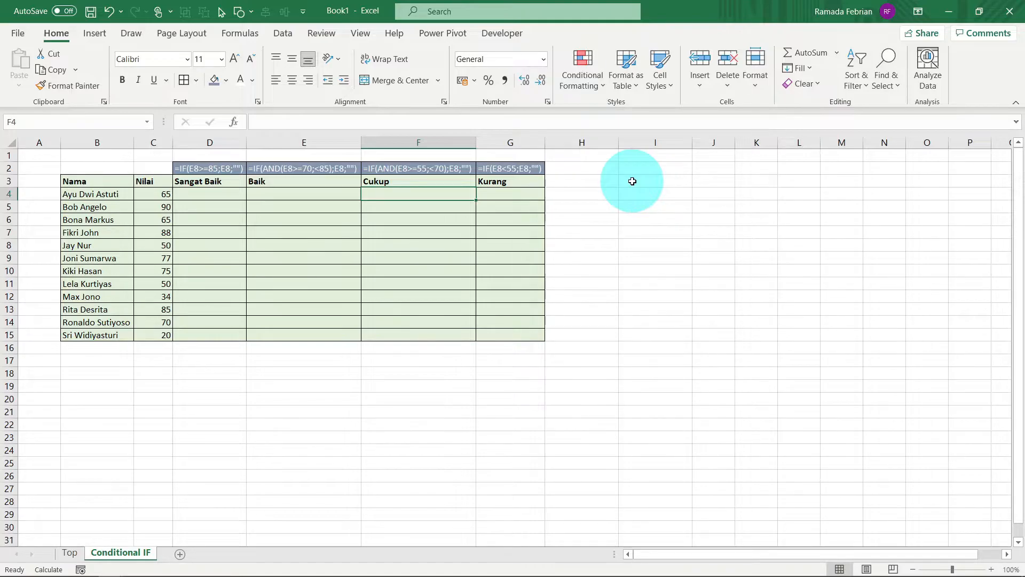
key(Right)
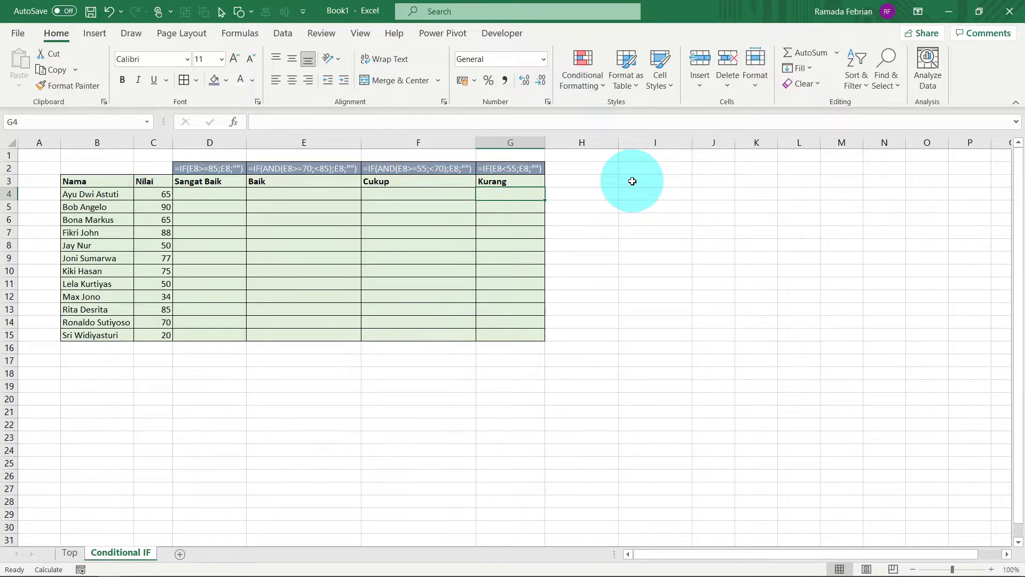
key(Left)
key(Left)
key(Left)
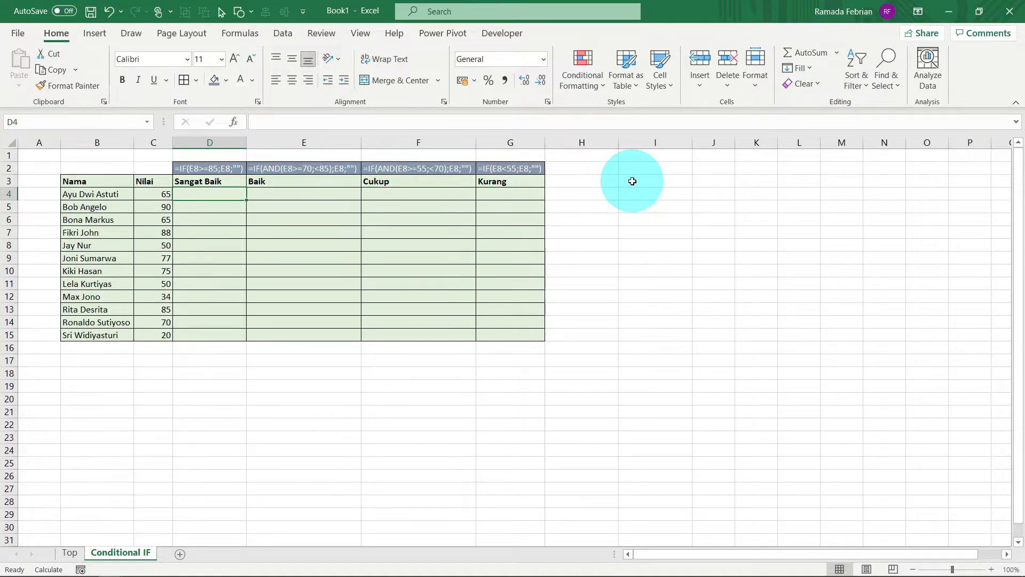
key(Left)
key(Up)
key(Right)
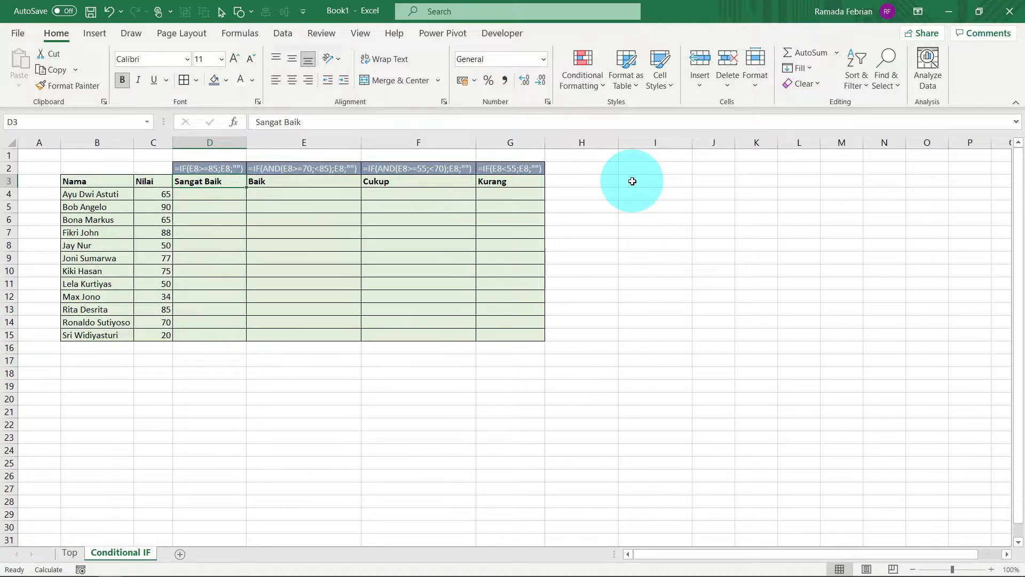
key(Down)
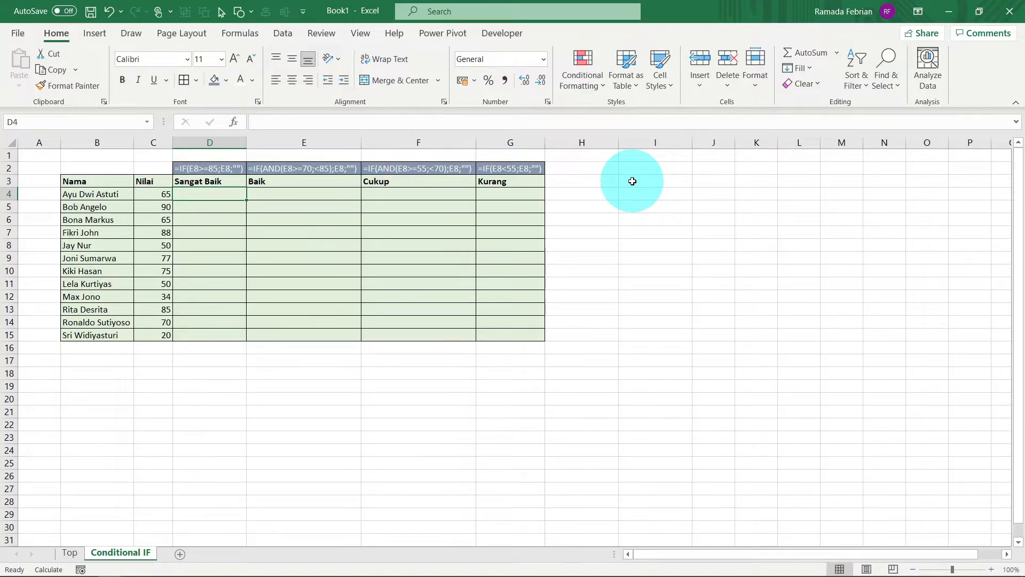
key(Up)
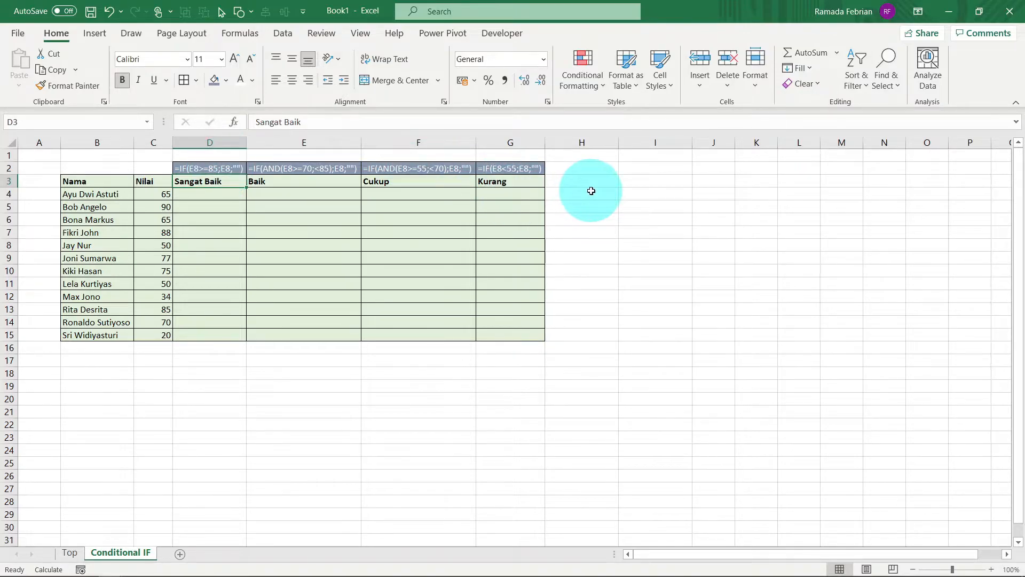
Step: Enter =IF(C4>=85;C4;"") in cell D4 of the Sangat Baik column and fill the formula down to D15
key(Down)
text(=IF()
key(Left)
text(>=85)
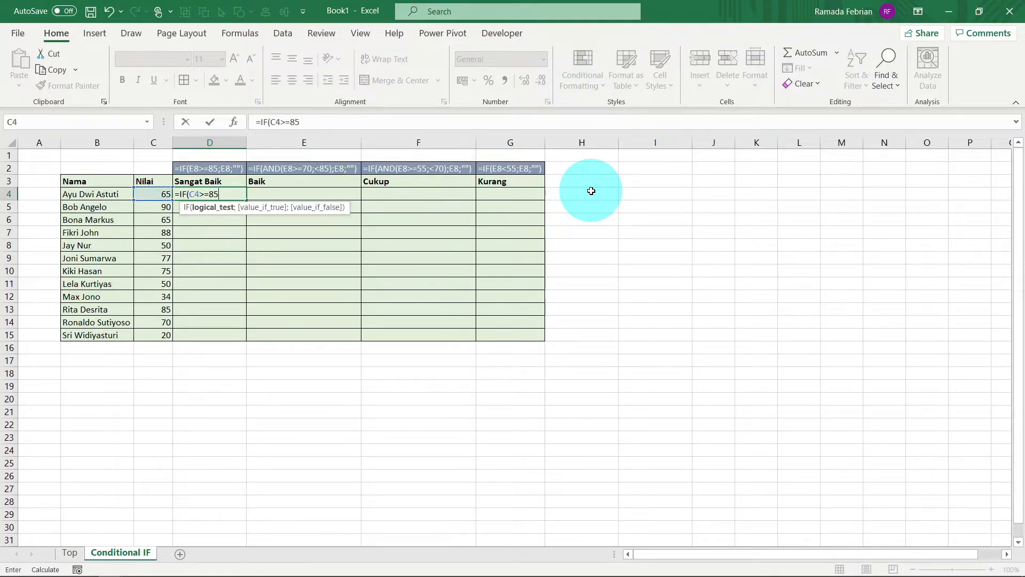
text(;)
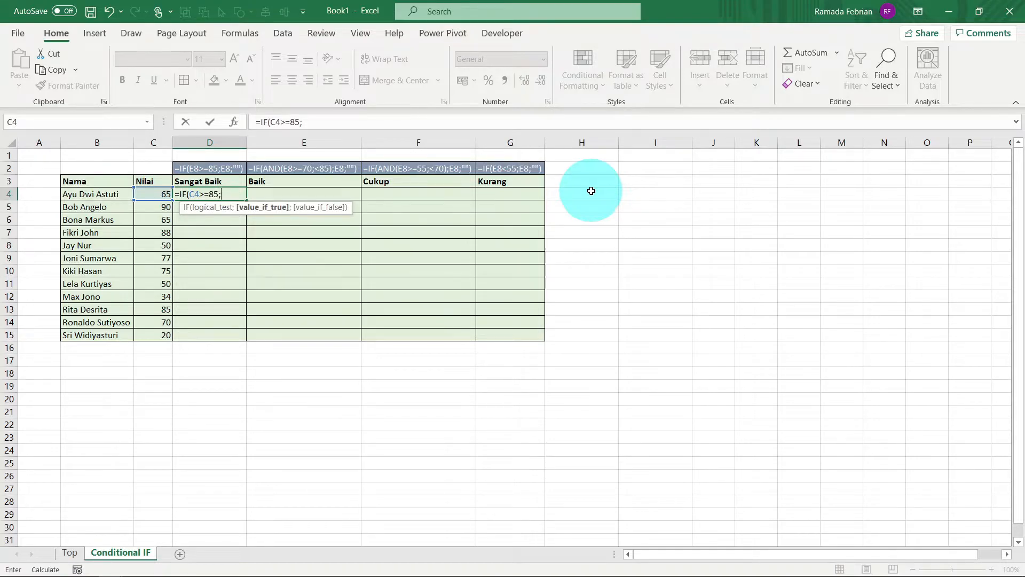
key(Left)
text(;)
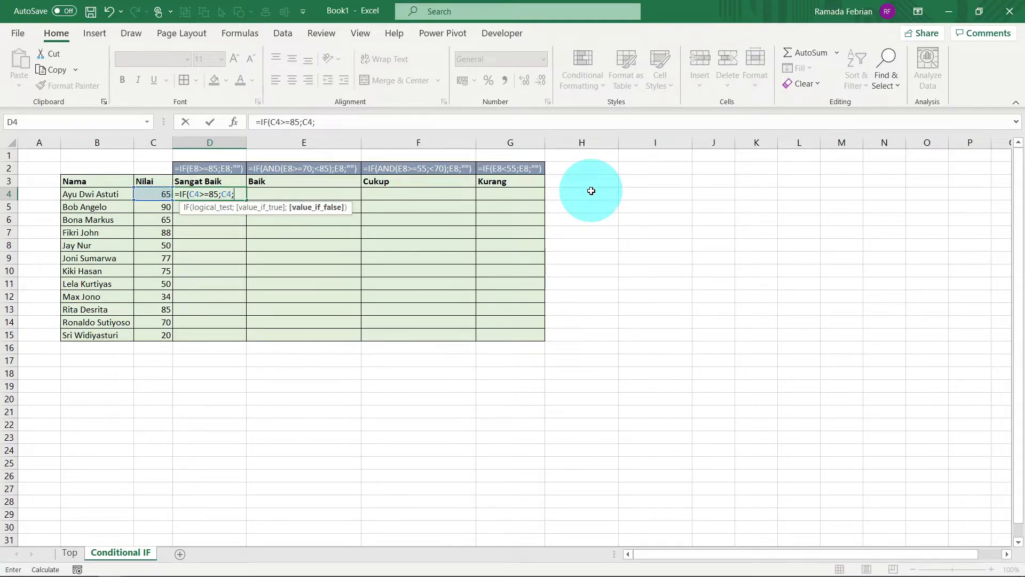
text(""))
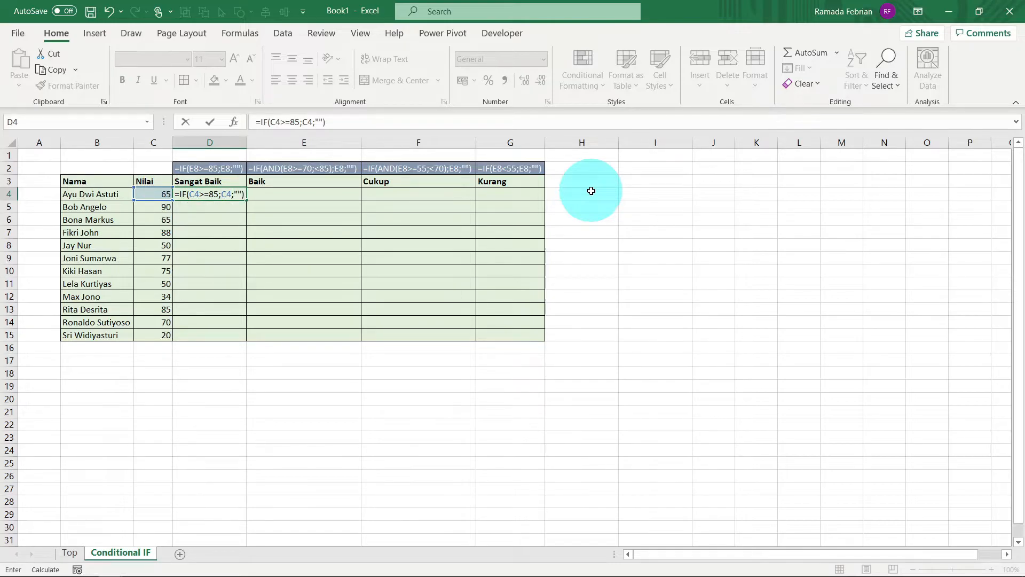
key(ctrl+Return)
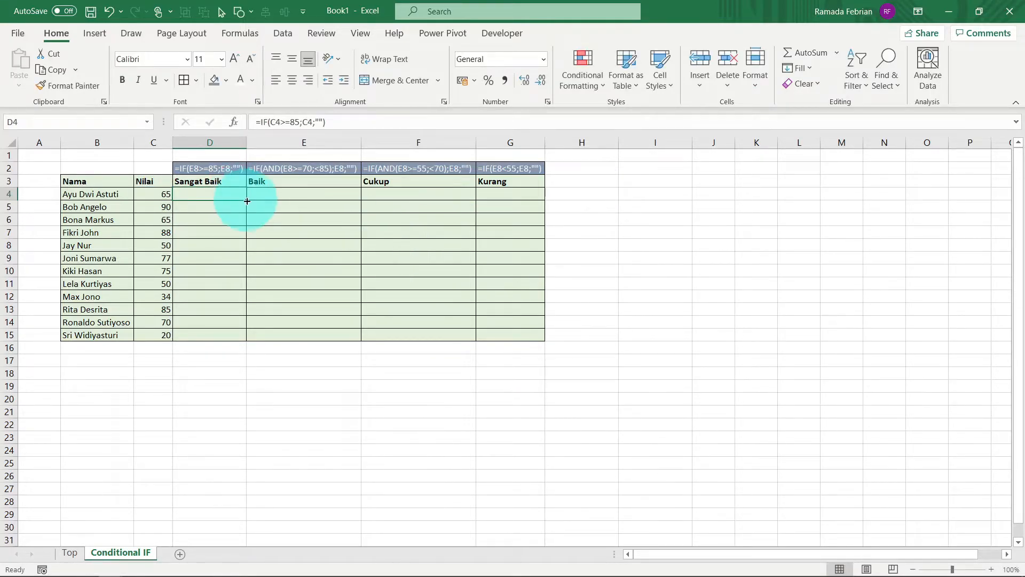
double_click(246, 200)
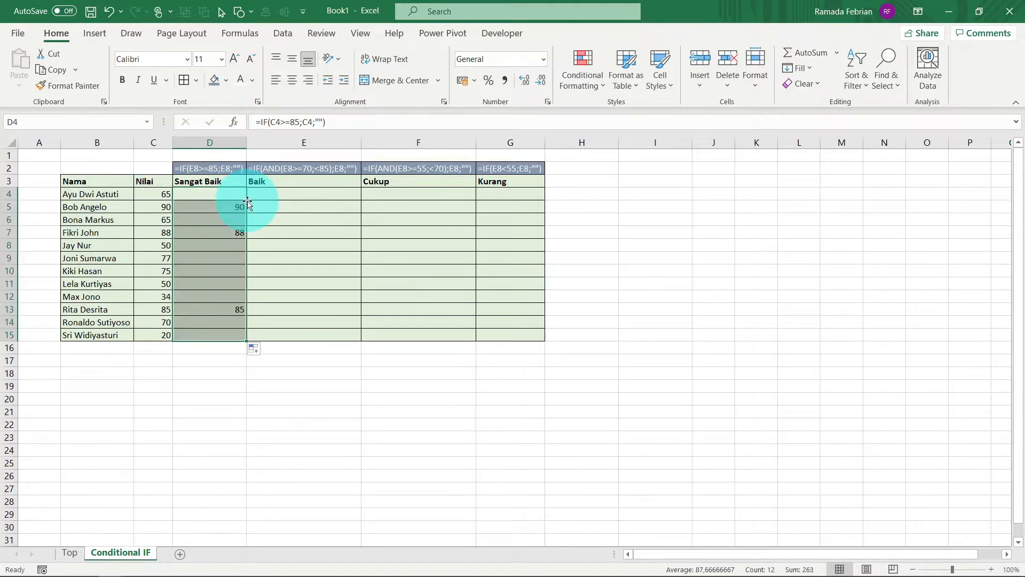
Step: Begin an IF formula in cell E4 of the Baik column with an AND test whose first condition is C4>=70
click(311, 194)
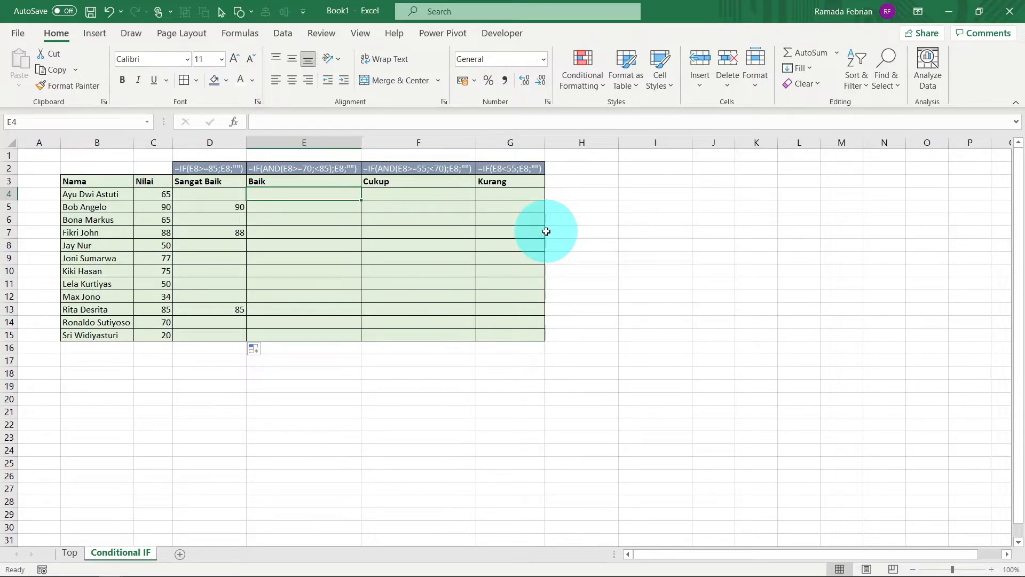
text(=IF()
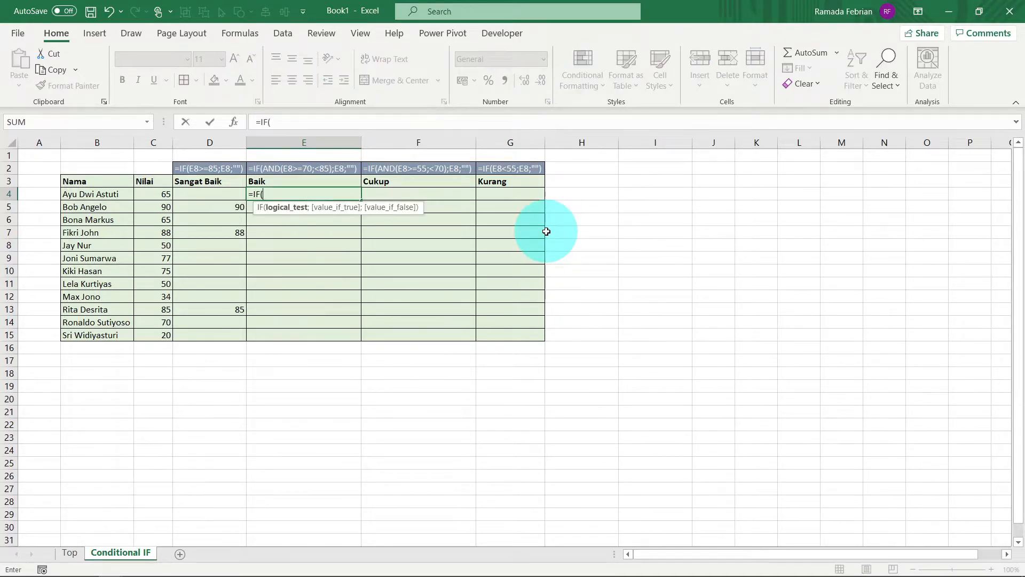
key(Left)
key(Left)
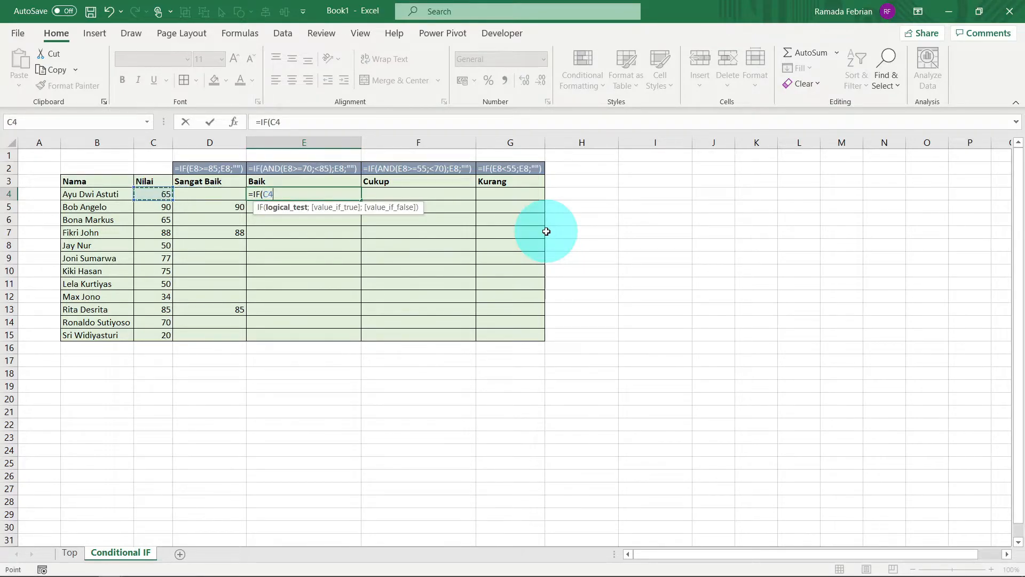
key(BackSpace)
key(BackSpace)
text(and)
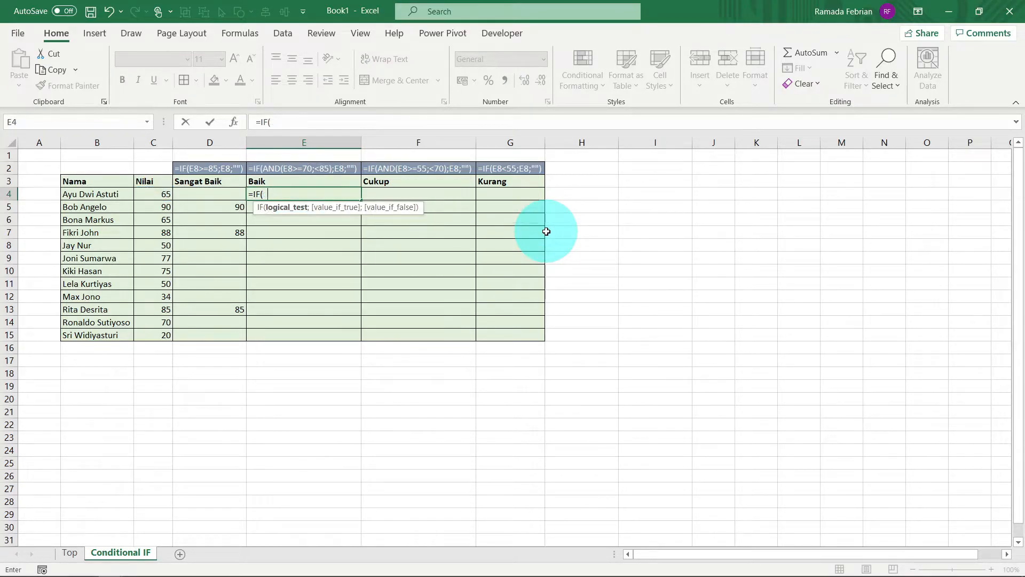
key(Tab)
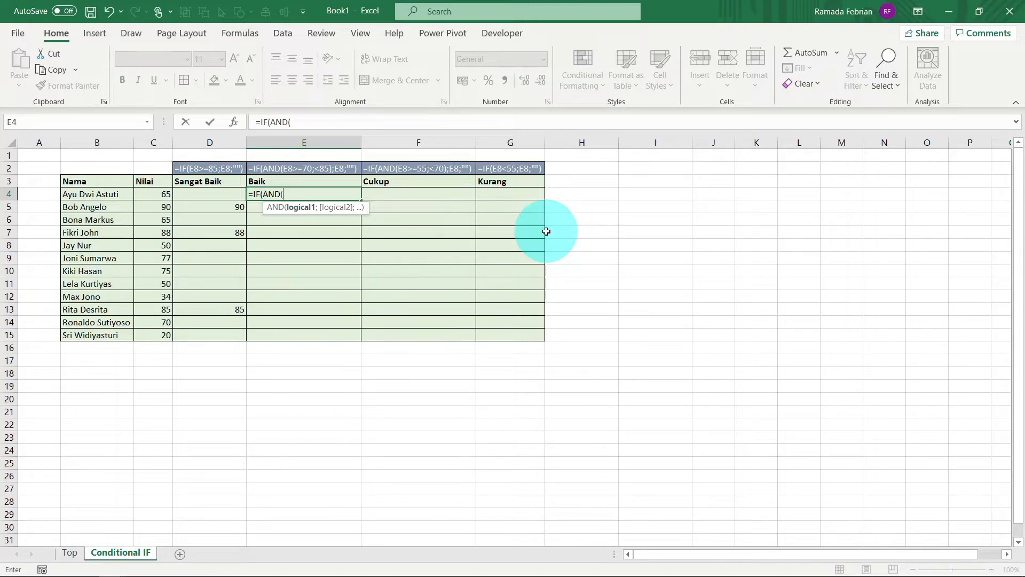
key(Left)
key(Left)
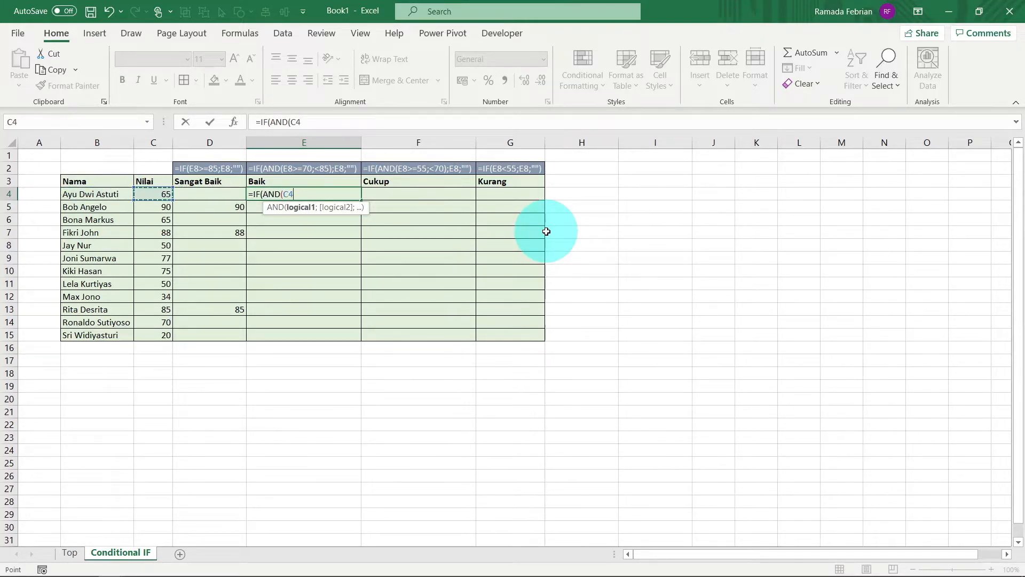
text(>=70;)
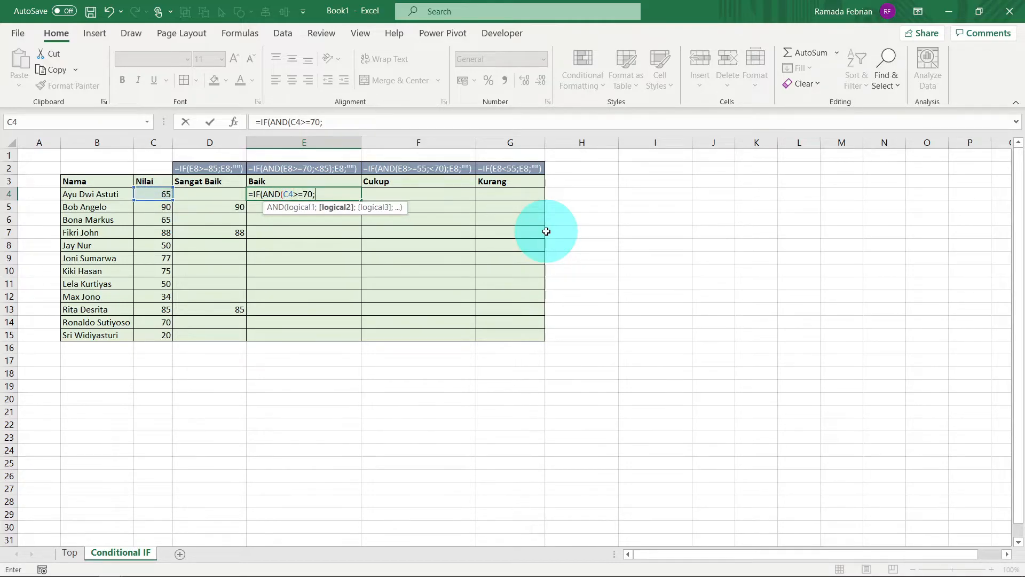
Step: Complete the Baik formula in cell E4 as =IF(AND(C4>=70;C4<85);C4;"")
key(Left)
key(Left)
text(<85)
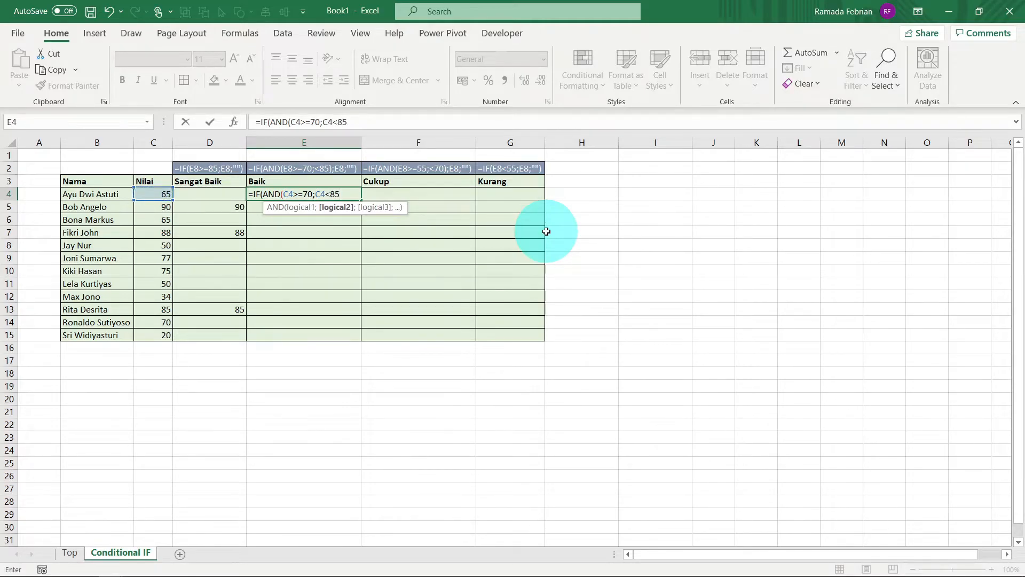
text();)
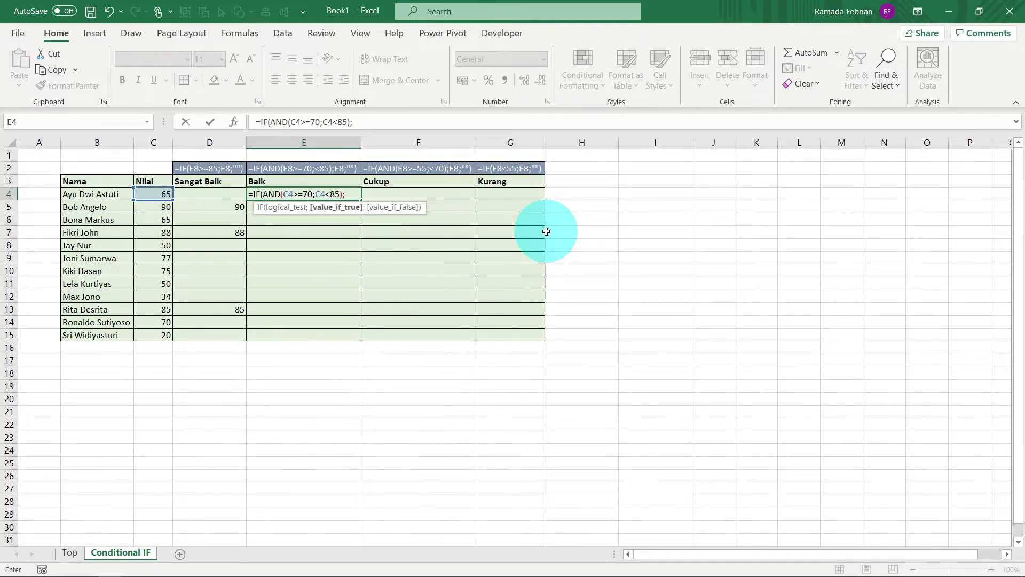
key(Left)
key(Left)
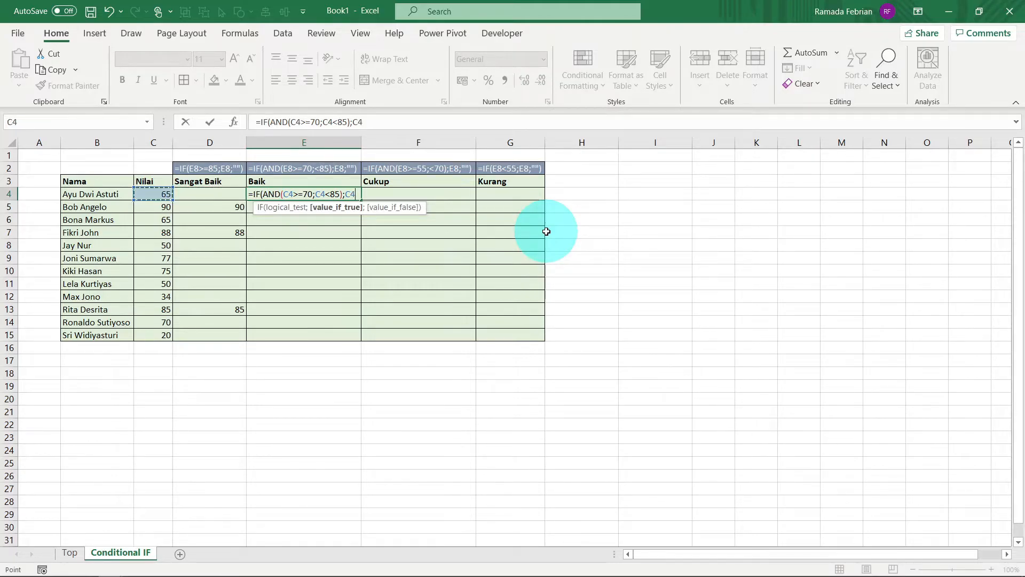
text(;"")
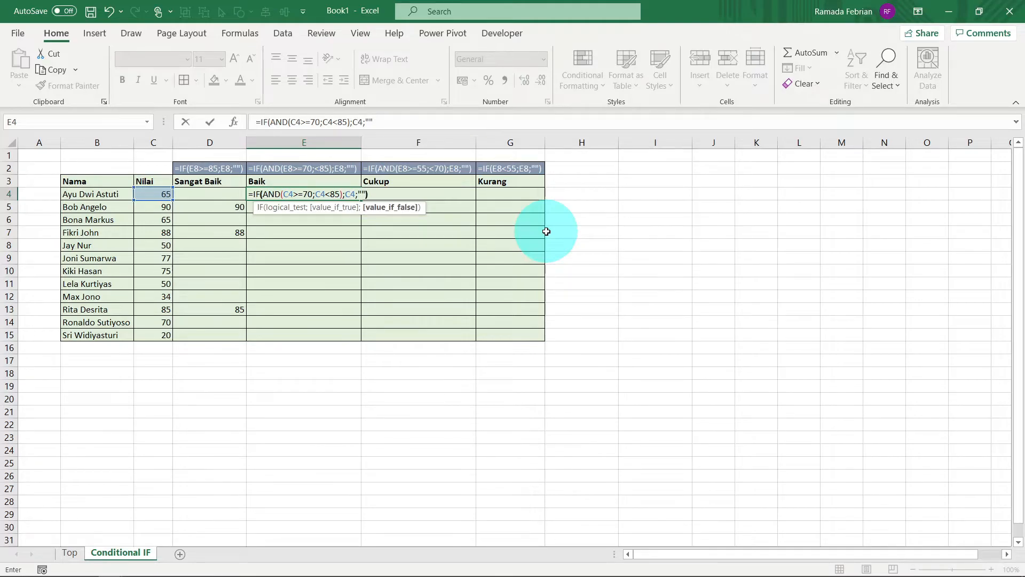
text())
key(ctrl+Return)
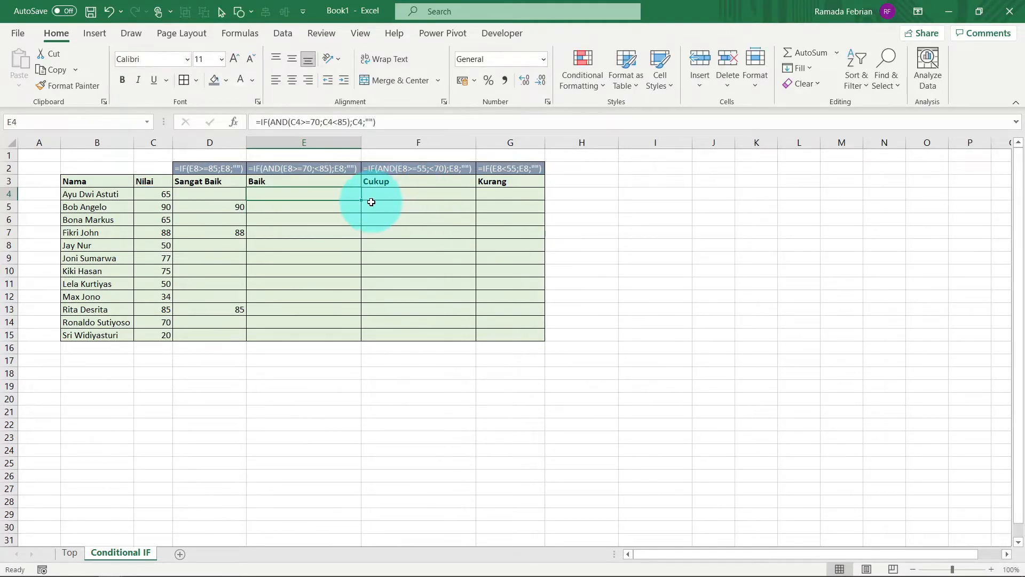
Step: Fill the E4 formula down the Baik column to E15
click(368, 202)
click(356, 200)
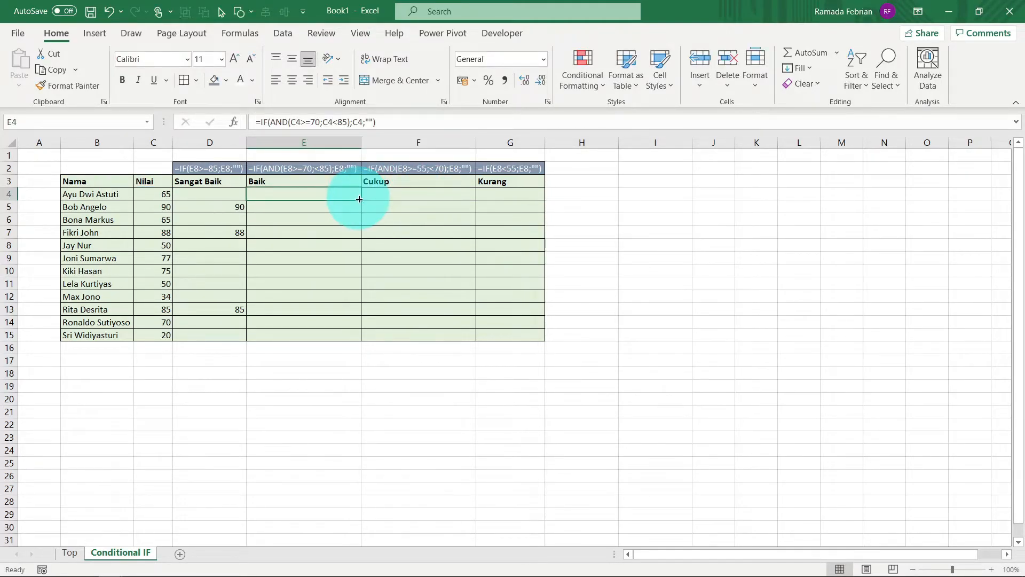
double_click(359, 199)
Step: Begin an IF formula in cell F4 of the Cukup column with the condition C4>=55
click(363, 201)
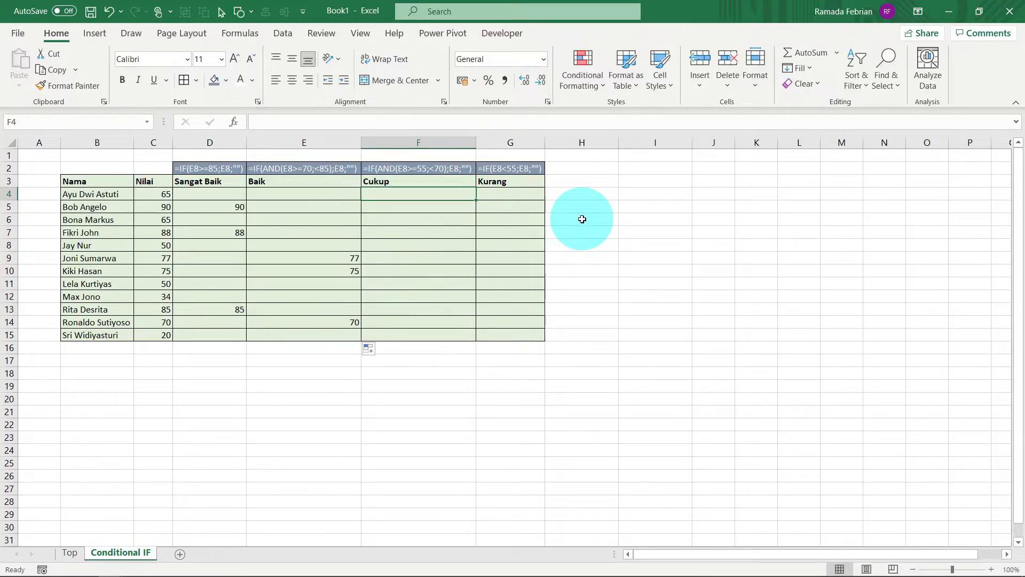
text(if)
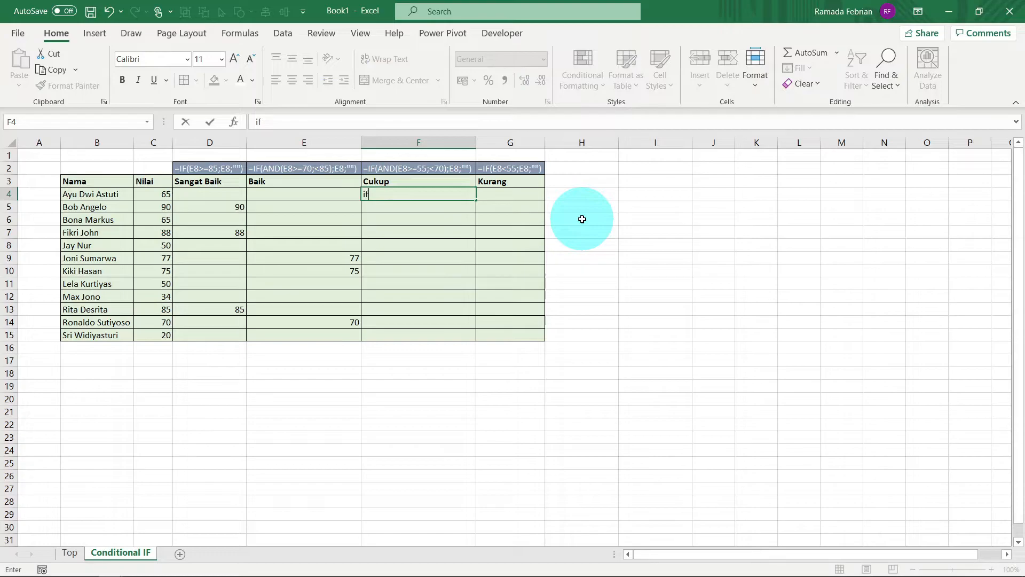
text(=IF()
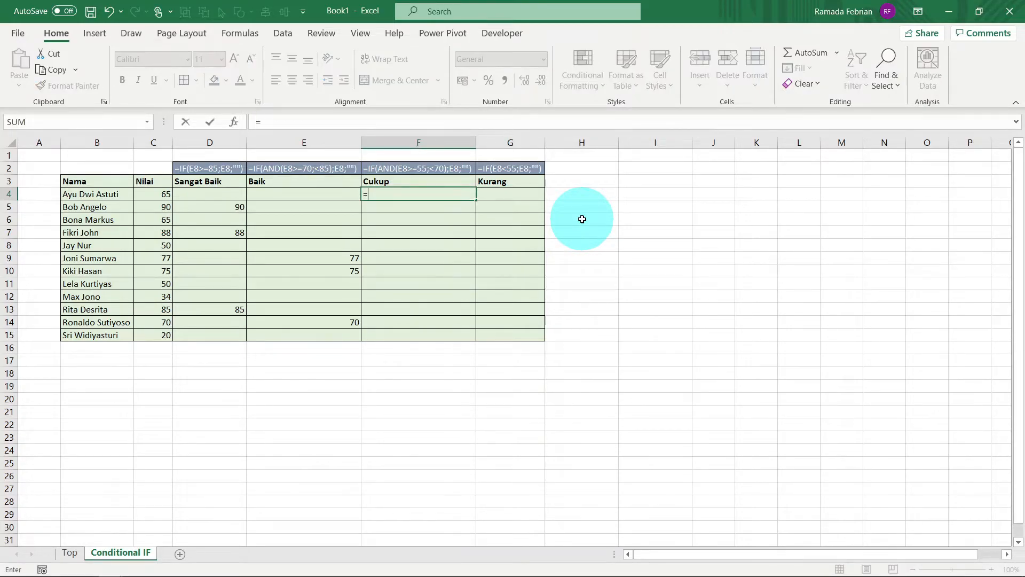
key(Left)
key(Left)
key(Left)
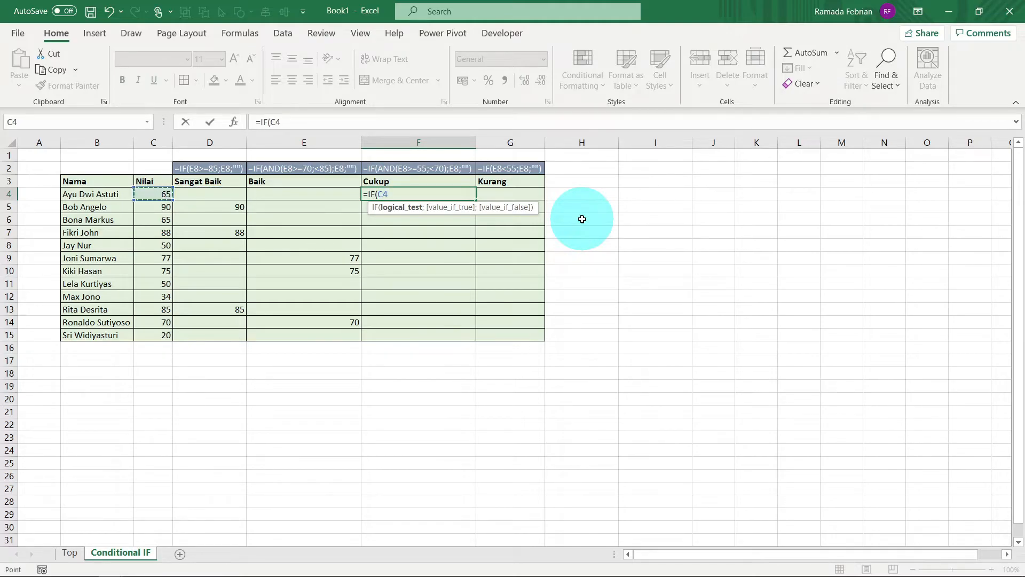
text(>=55;)
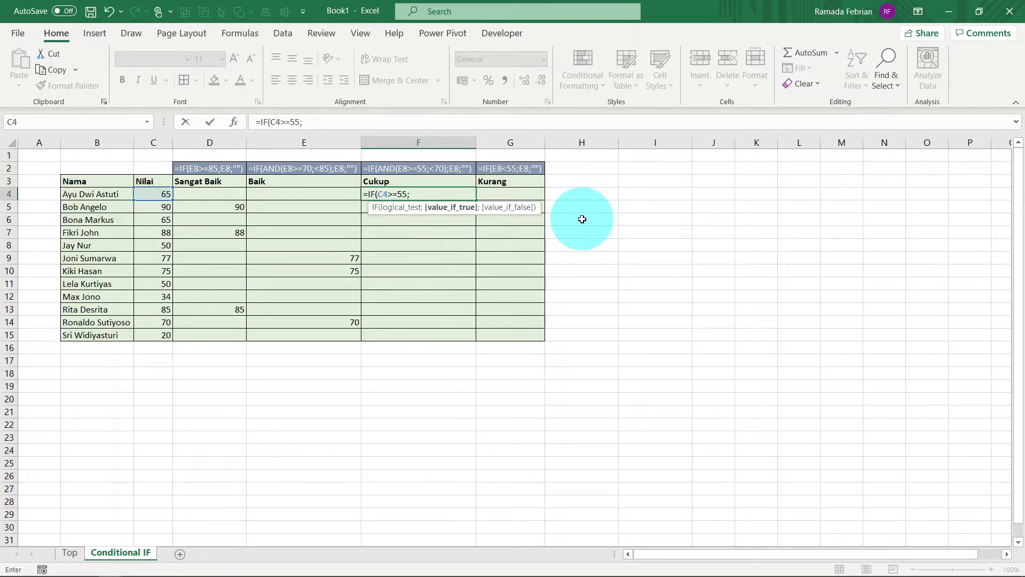
Step: Add the second condition C4<70 and the true result C4 to the Cukup formula in F4
key(Left)
key(Left)
key(Left)
key(Left)
key(Right)
text(<70))
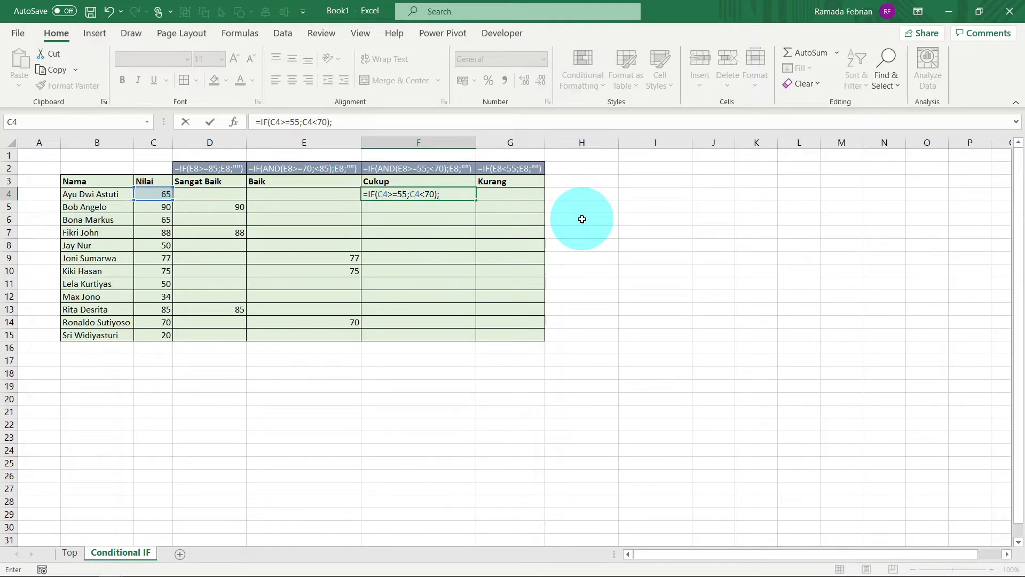
text(;)
key(Left)
key(Left)
key(Left)
key(Left)
key(Right)
Step: Insert the AND function before the two conditions in F4 so the formula reads =IF(AND(C4>=55;C4<70);C4
click(271, 122)
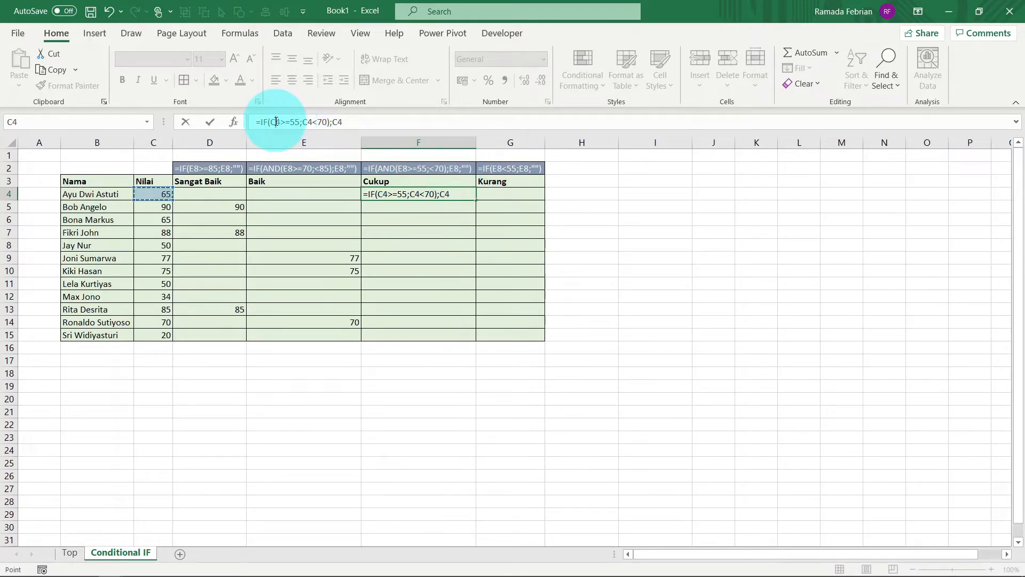
text(and)
key(Return)
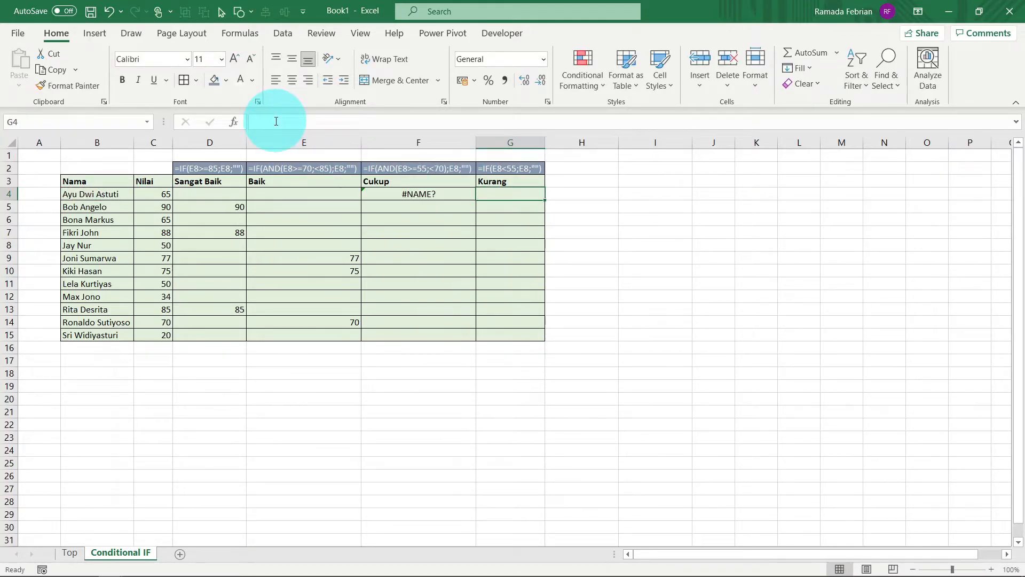
click(275, 121)
key(Right)
key(BackSpace)
key(BackSpace)
key(BackSpace)
text(and)
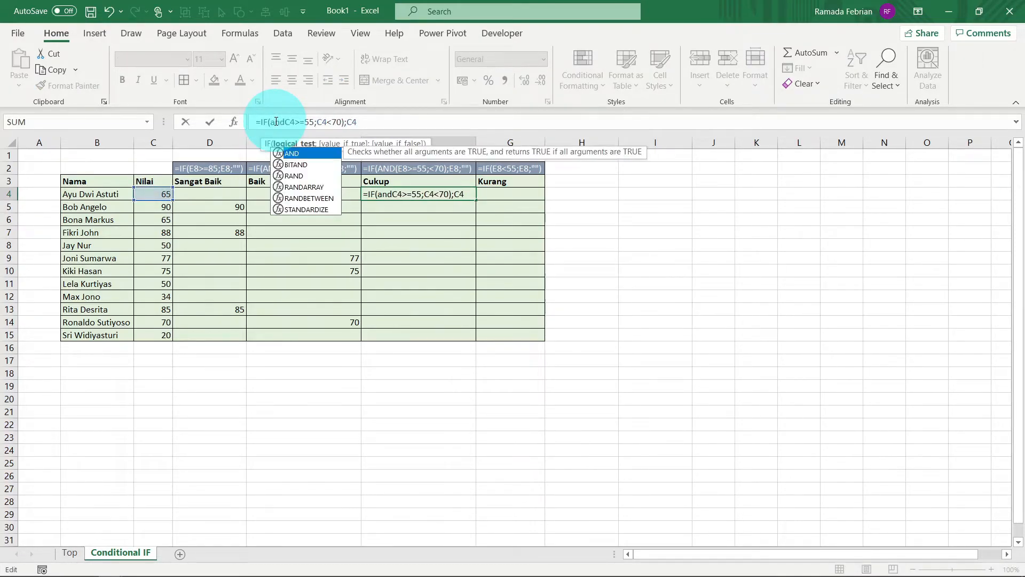
text(()
key(Right)
key(Right)
key(Right)
key(Right)
key(Right)
key(Right)
key(Right)
key(Right)
key(Right)
key(Right)
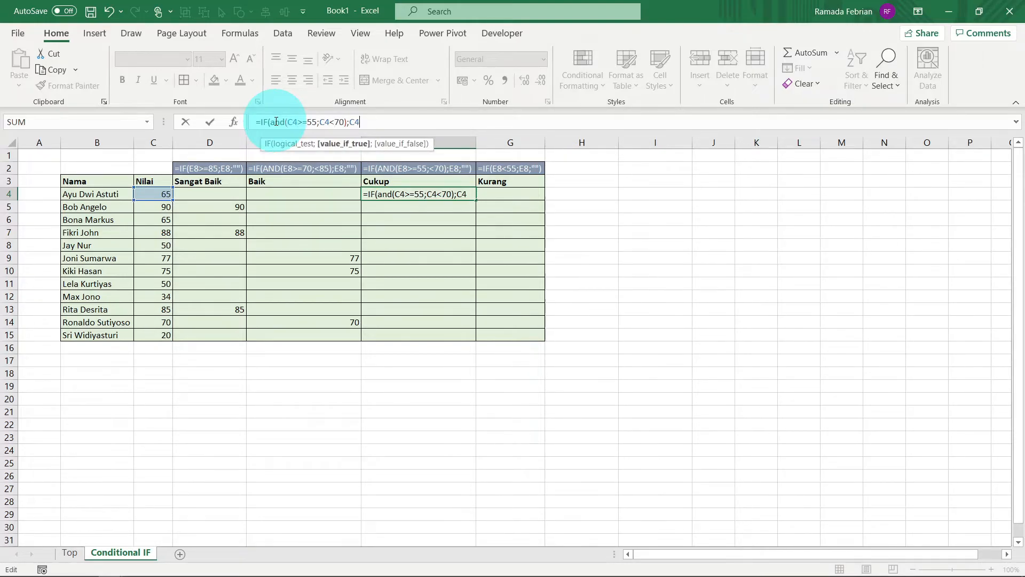
Step: Finish the F4 formula with "" as the false result and fill it down the Cukup column to F15
text(;")
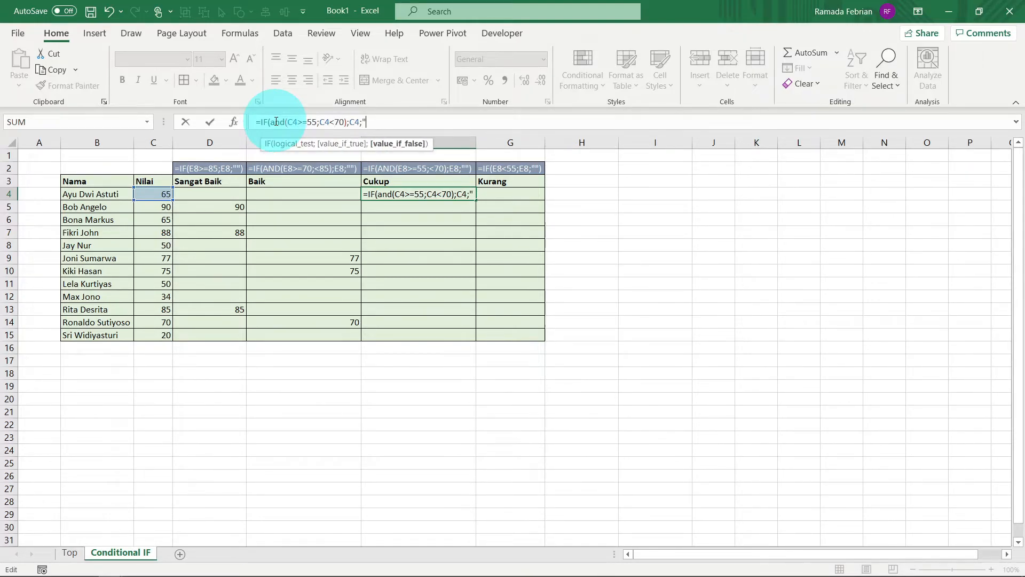
text(")
key(Return)
key(Up)
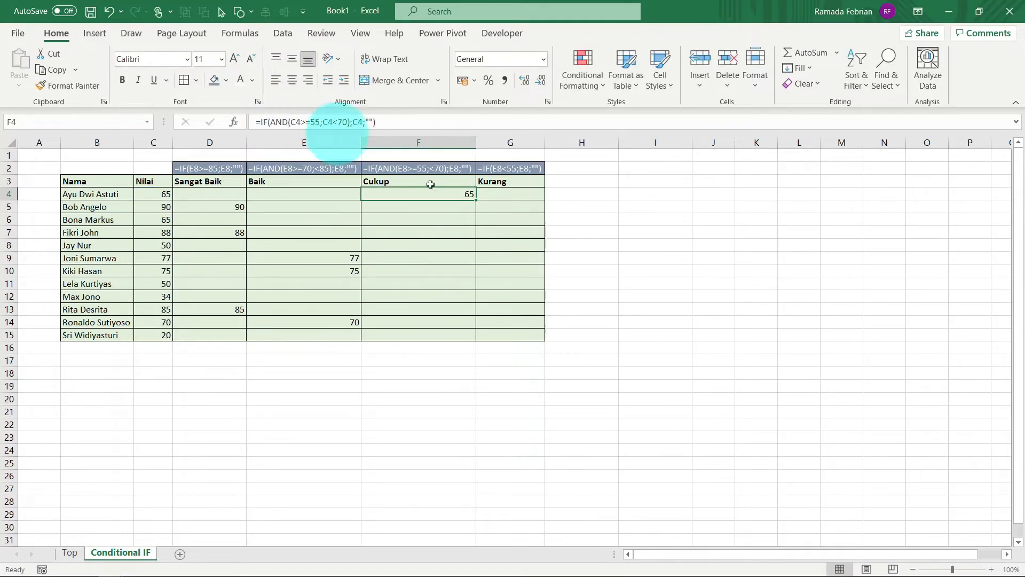
drag(477, 198, 479, 342)
Step: Begin an IF formula in cell G4 of the Kurang column with the condition C4<55
click(480, 196)
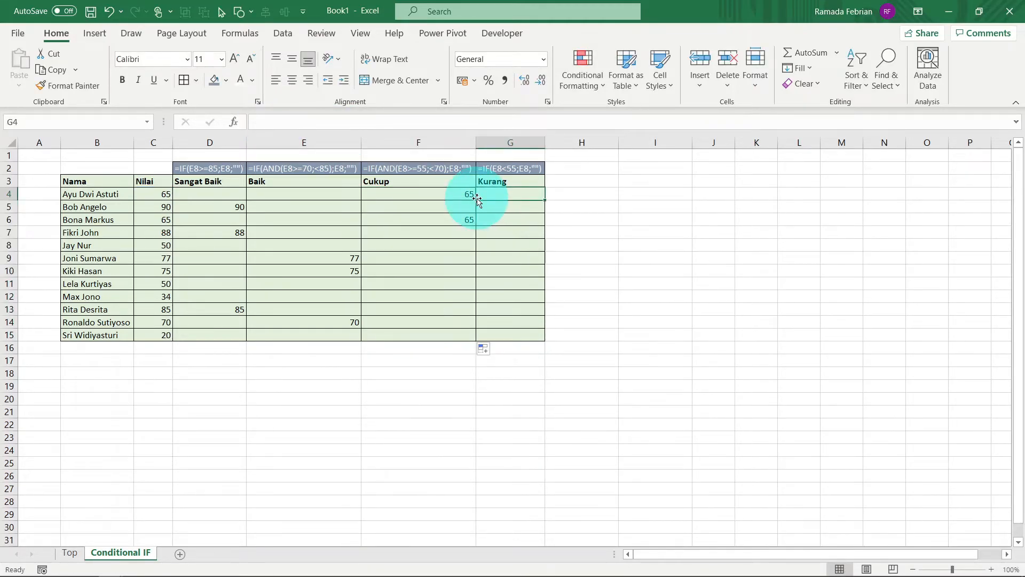
text(=)
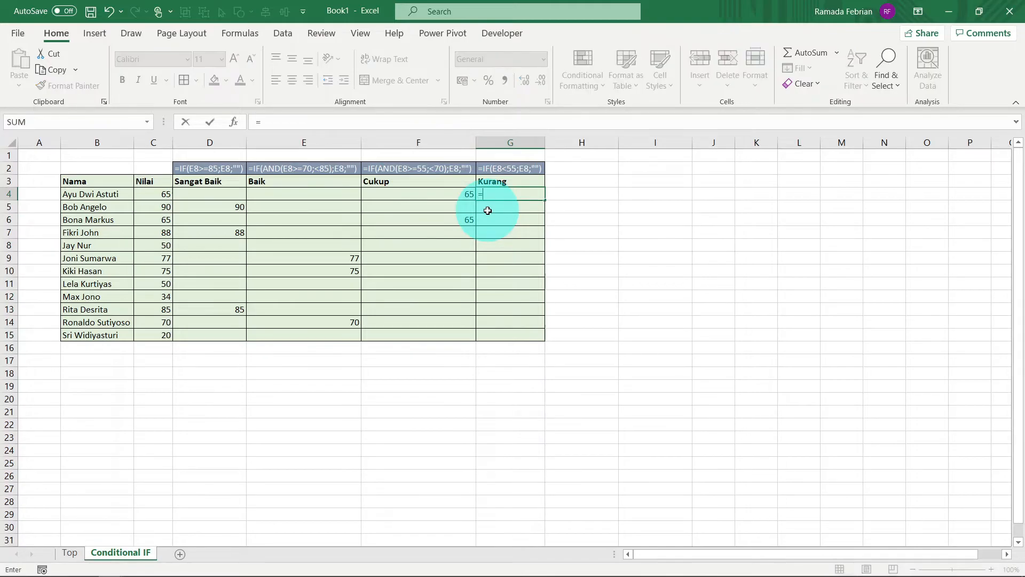
text(IF()
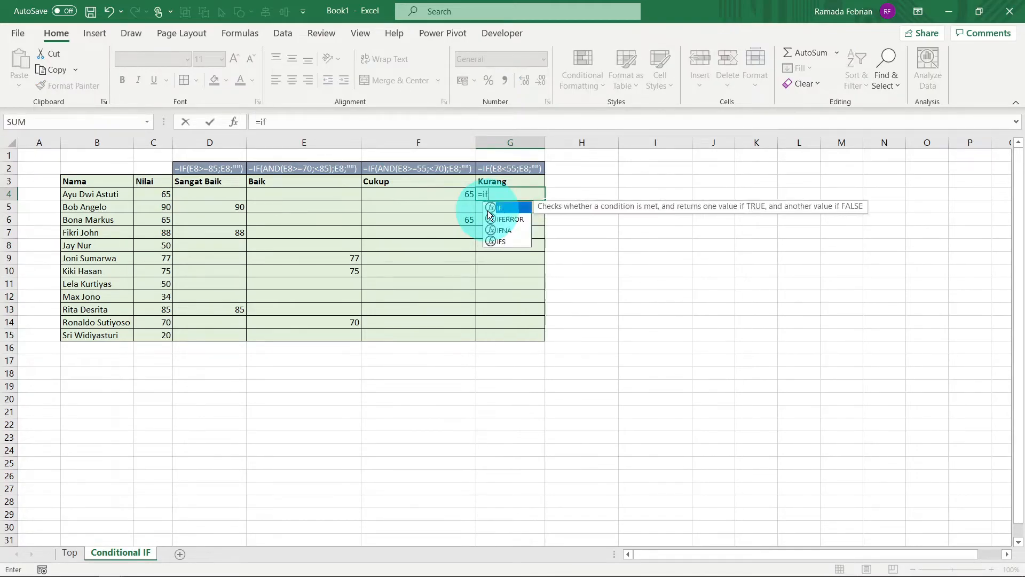
key(Left)
key(Right)
key(Right)
key(Left)
key(Left)
key(Left)
key(Left)
key(Left)
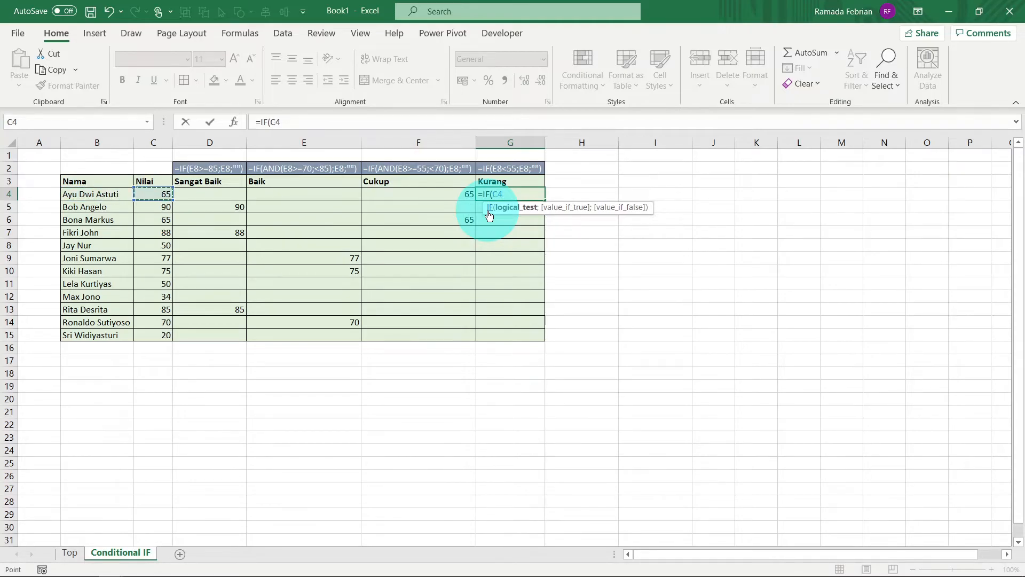
text(<55;)
Step: Complete the G4 formula as =IF(C4<55;C4;"") and fill it down the Kurang column to G15
key(Left)
key(Left)
key(Left)
key(Left)
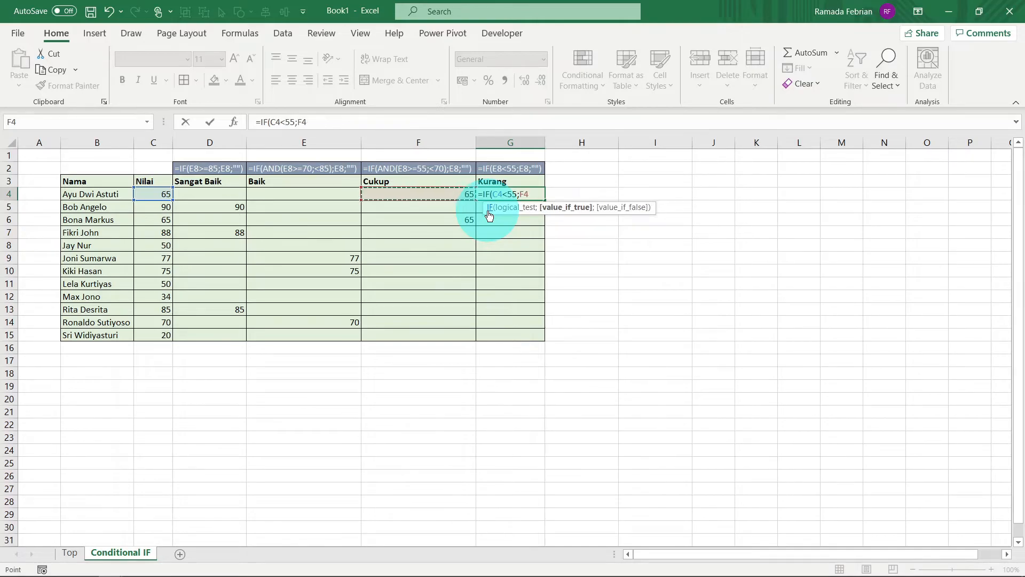
text(;)
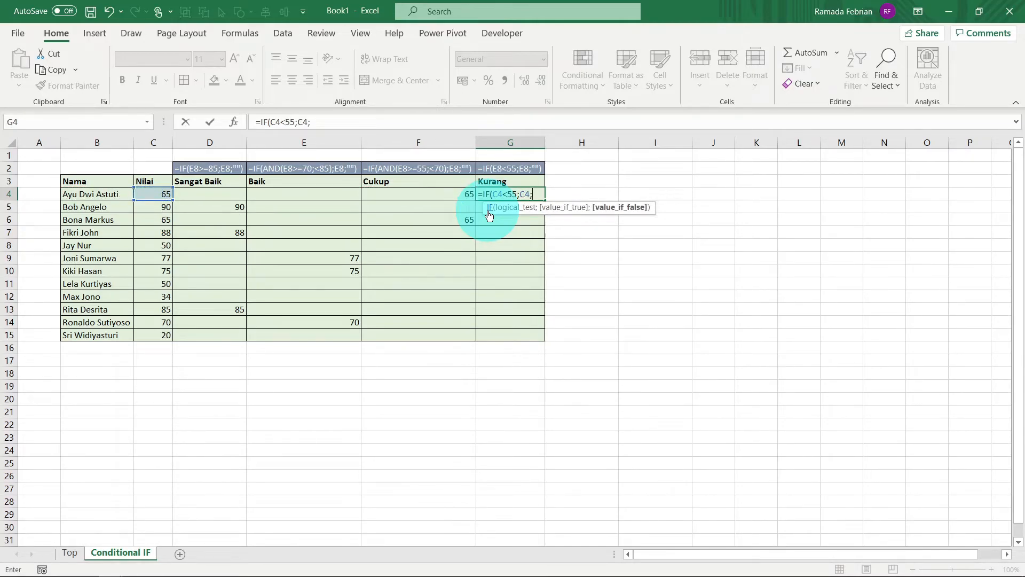
text(""))
key(ctrl+Return)
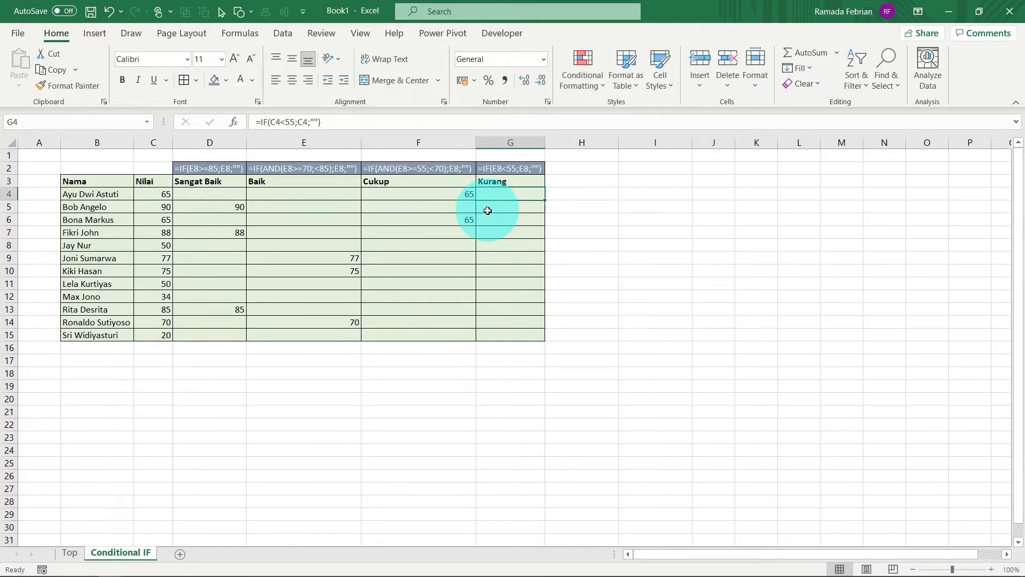
double_click(550, 198)
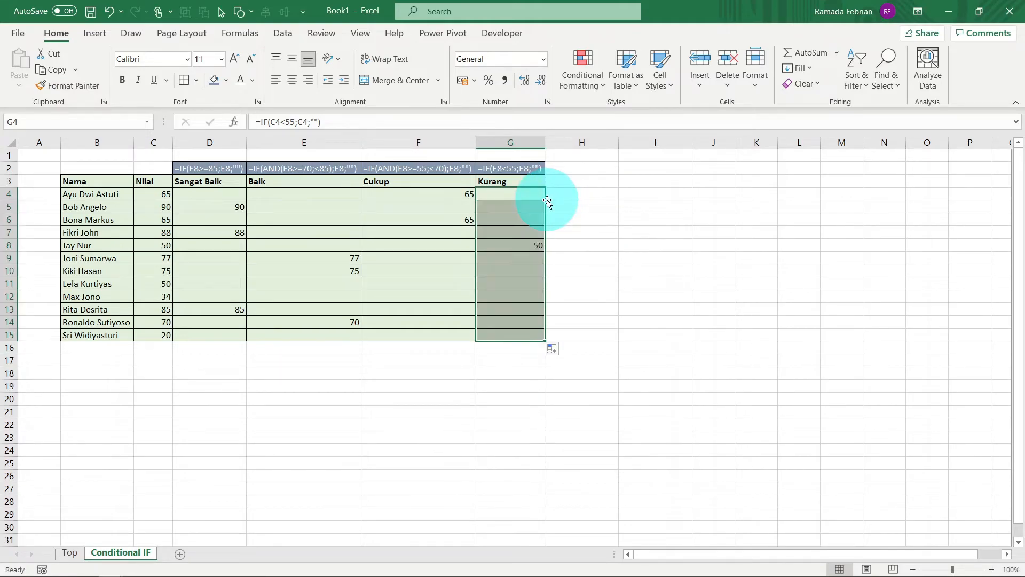
Step: Select the Sangat Baik to Kurang columns in D3:G15 together with the Nama column in B3:B15
key(Left)
key(Left)
key(Up)
key(Left)
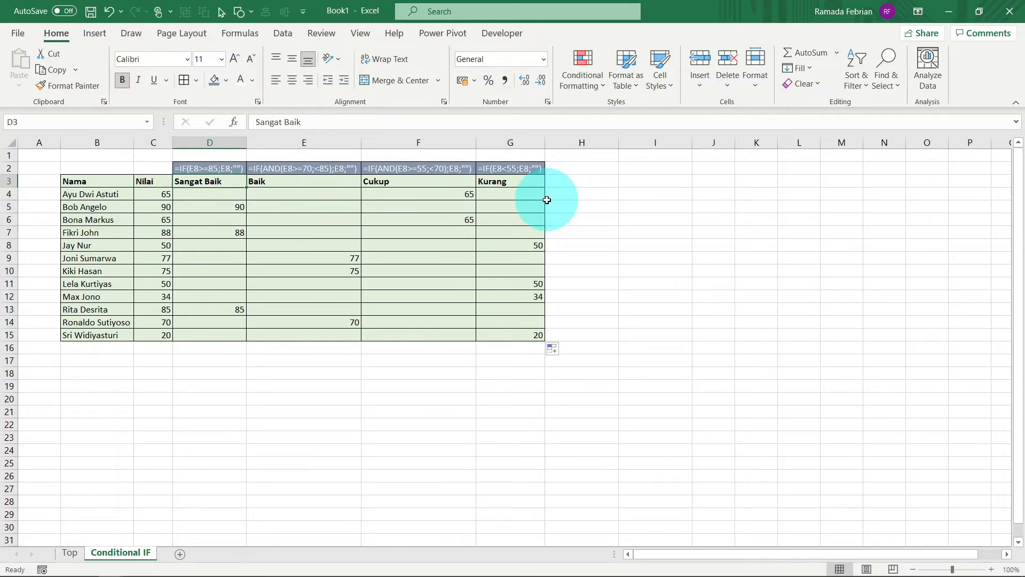
key(ctrl+shift+Right)
key(ctrl+shift+Down)
ctrl+click(118, 182)
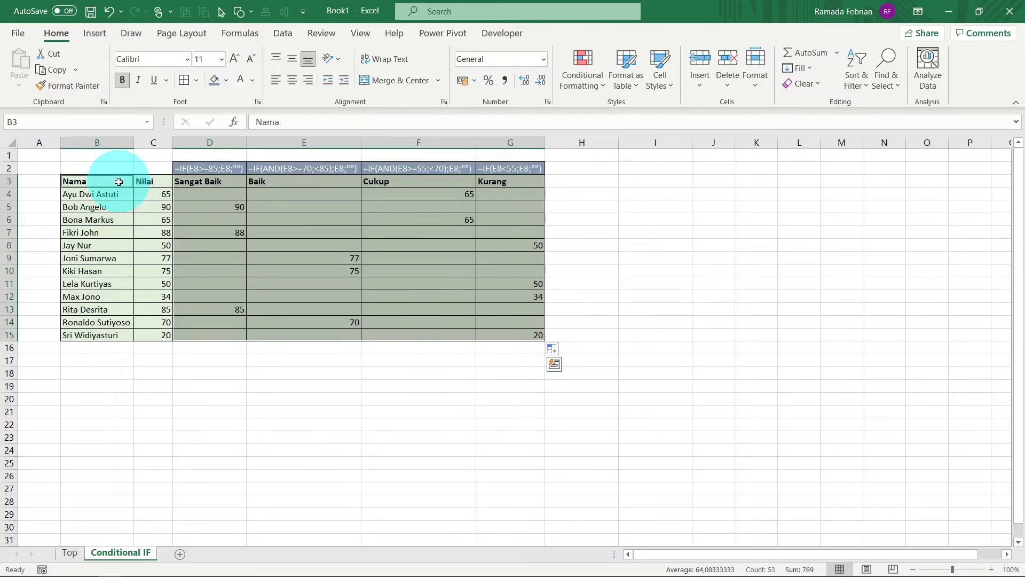
key(ctrl+shift+Down)
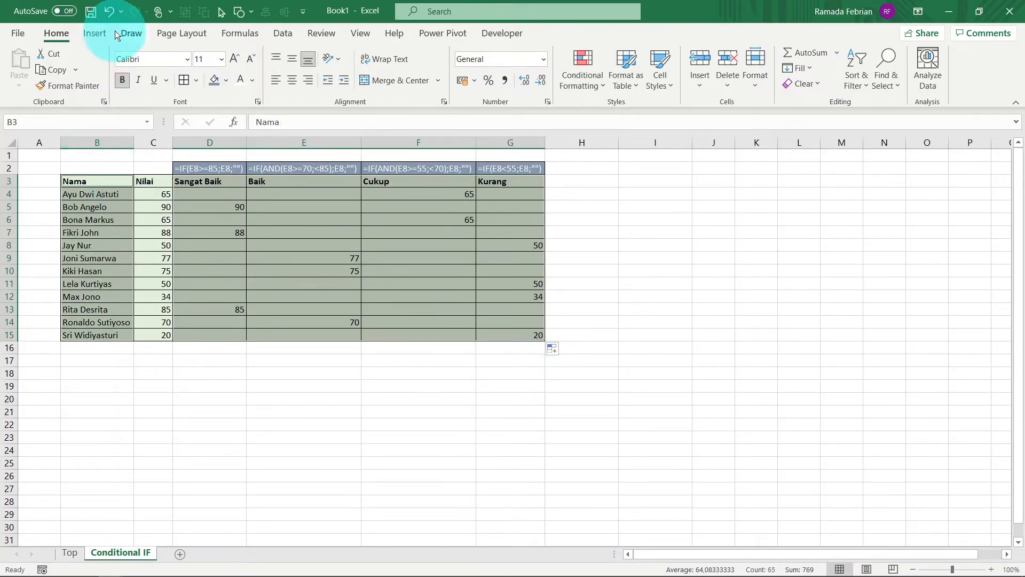
Step: Insert a Stacked Column chart of the selected data with names as categories and Sangat Baik, Baik, Cukup and Kurang as series
click(95, 34)
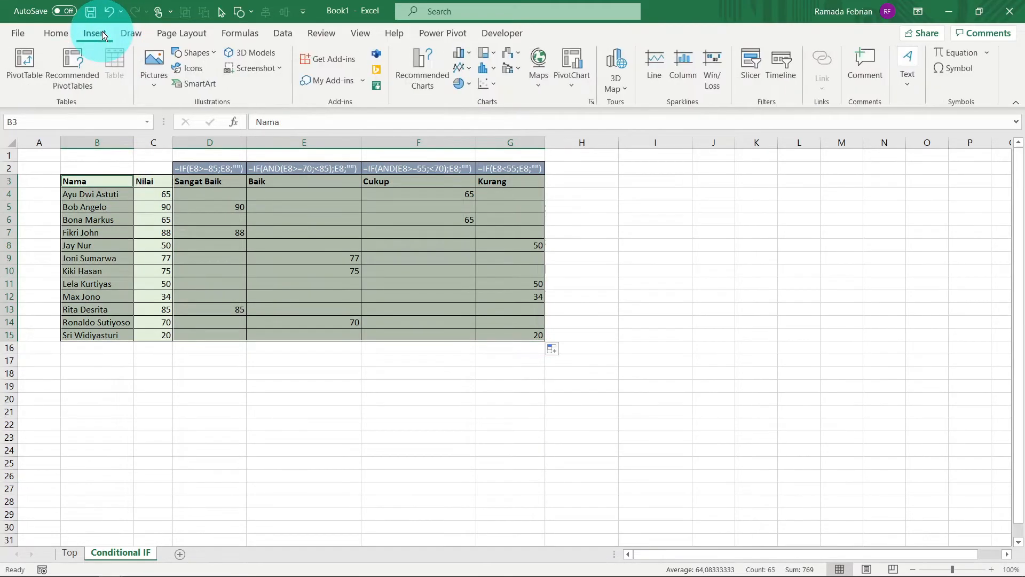
click(463, 54)
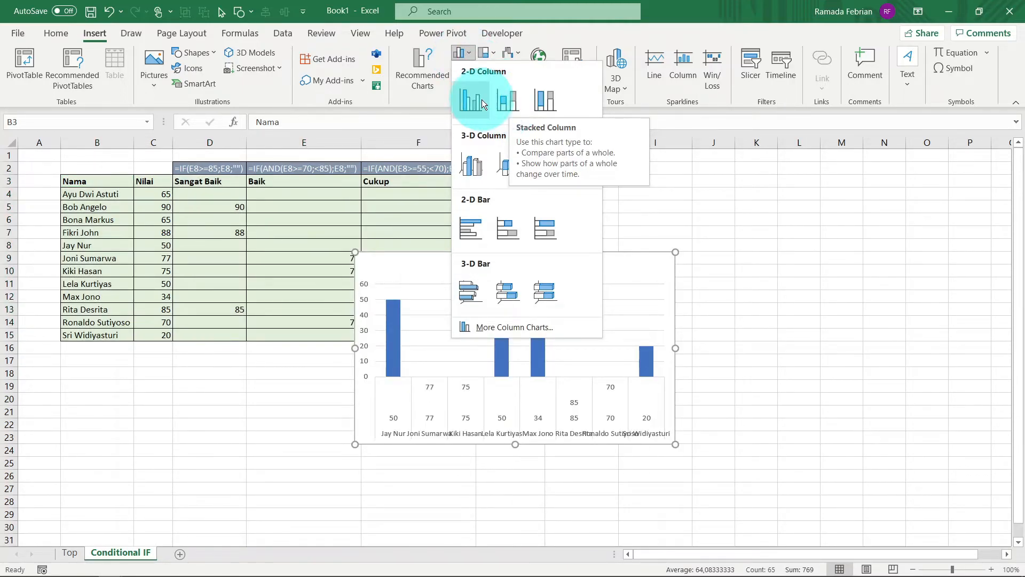
click(422, 77)
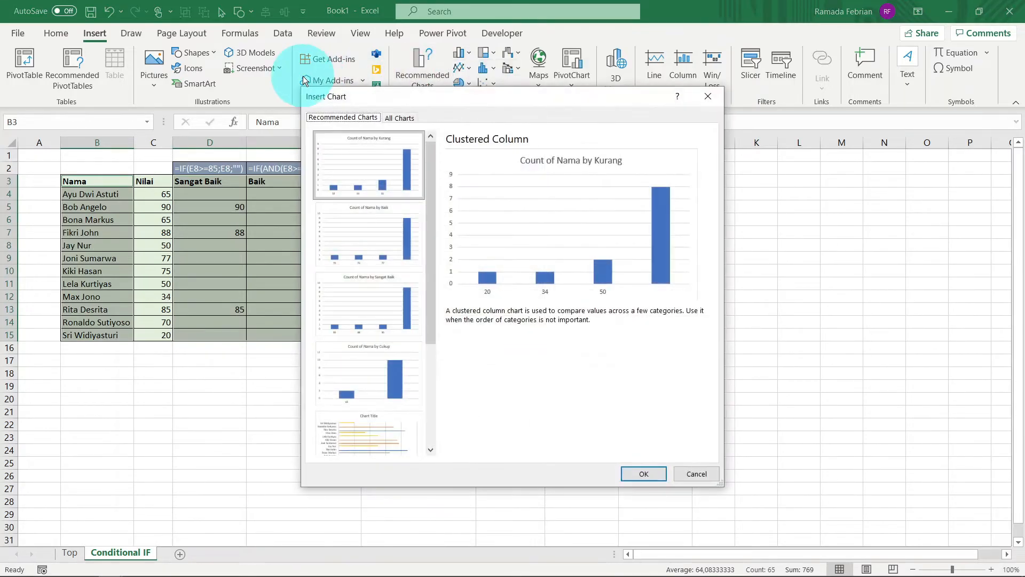
click(399, 117)
click(641, 239)
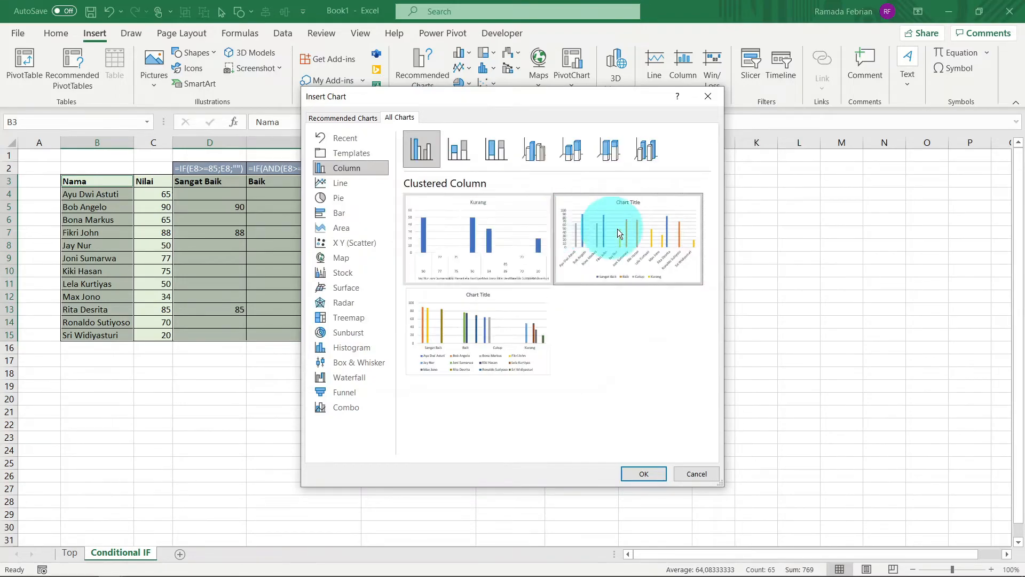
mouse_move(487, 197)
click(465, 156)
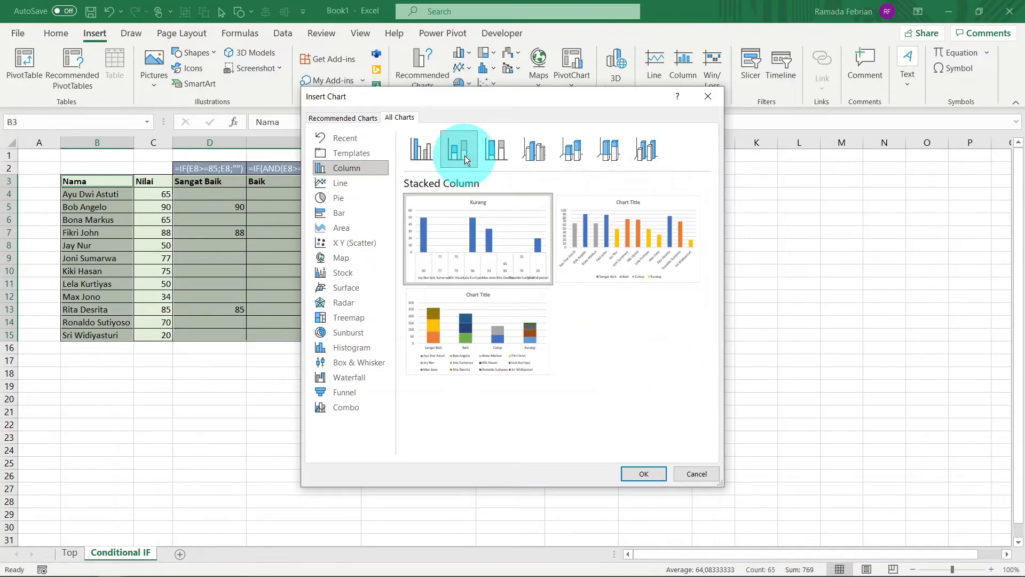
mouse_move(586, 208)
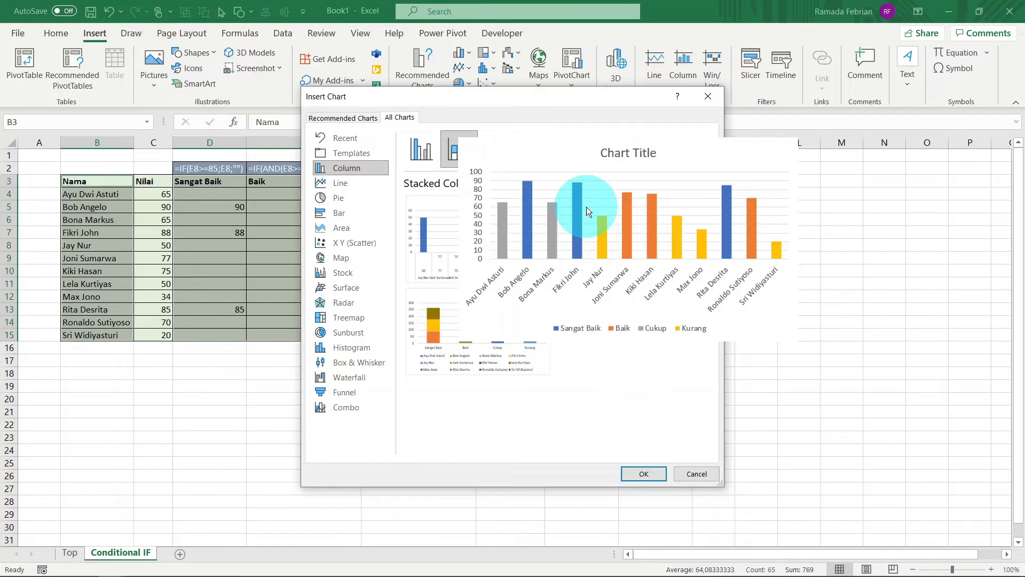
click(644, 474)
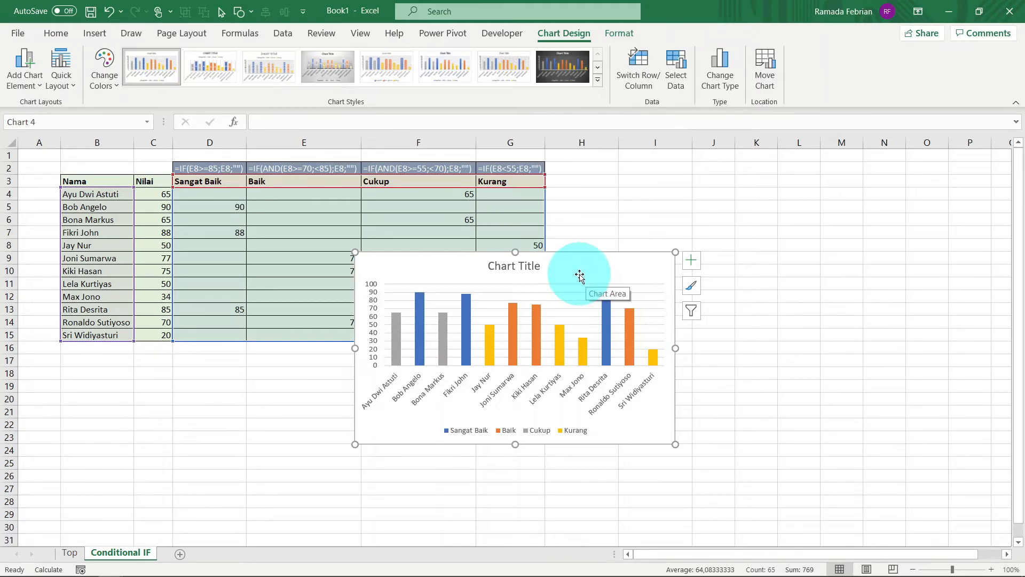
Step: Move the chart beside the table over columns H to N and apply the ninth chart style, with semi-transparent columns and a bold uppercase title
drag(579, 273, 781, 193)
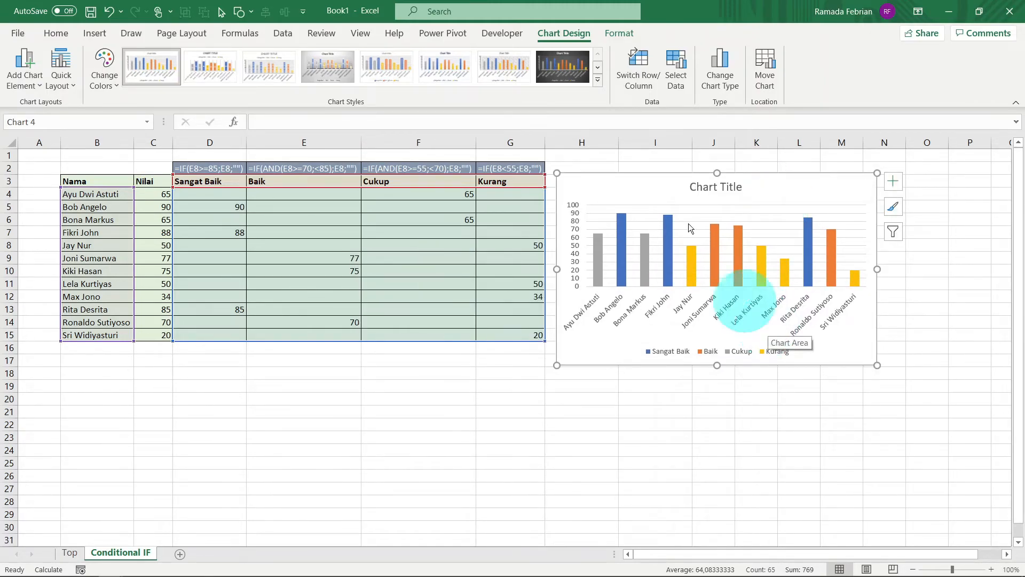
click(597, 79)
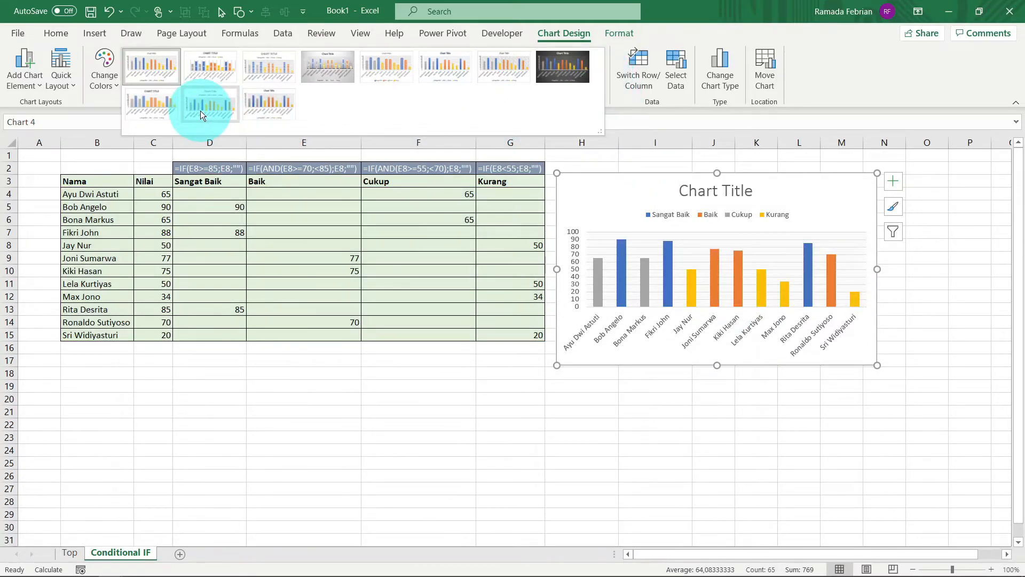
click(164, 108)
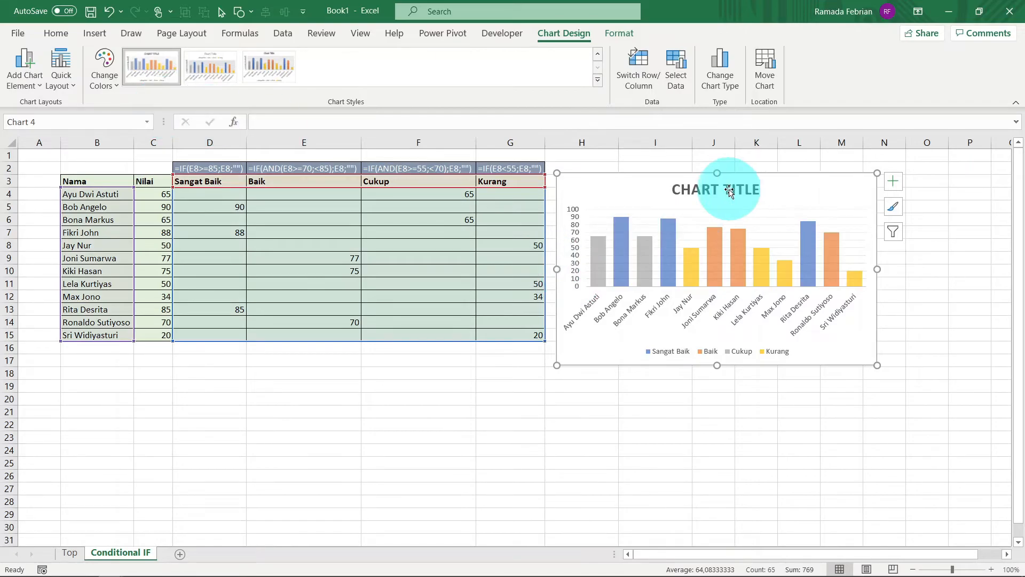
Step: Replace the chart's placeholder title with NILAI KELAS 11
click(729, 190)
triple_click(729, 190)
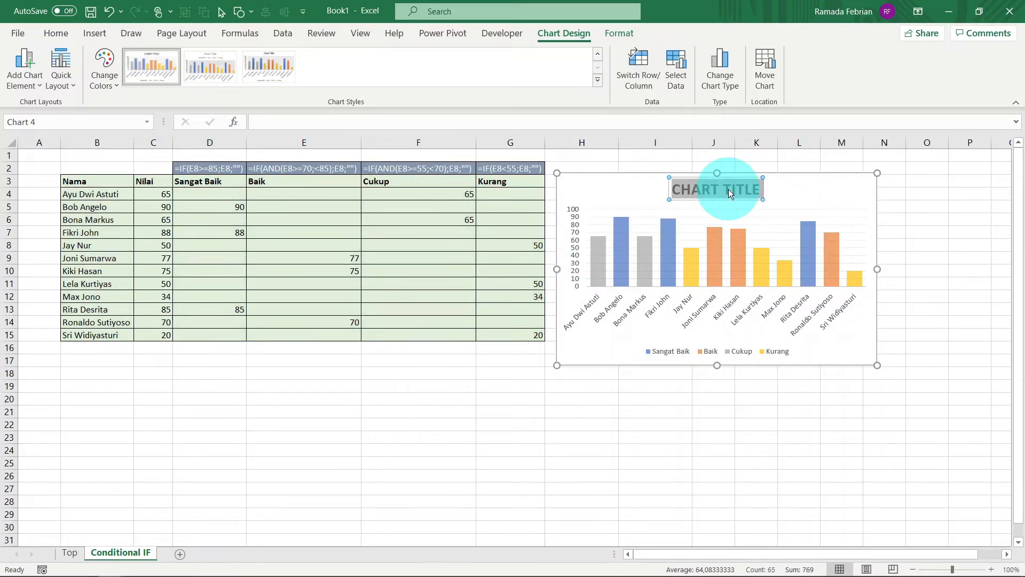
text(NILAI)
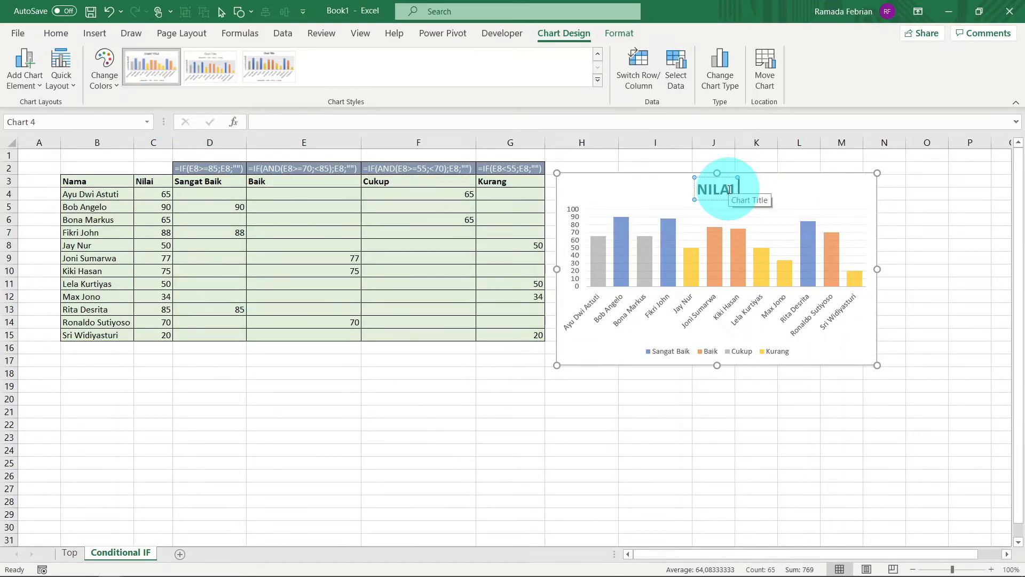
text( KELAS)
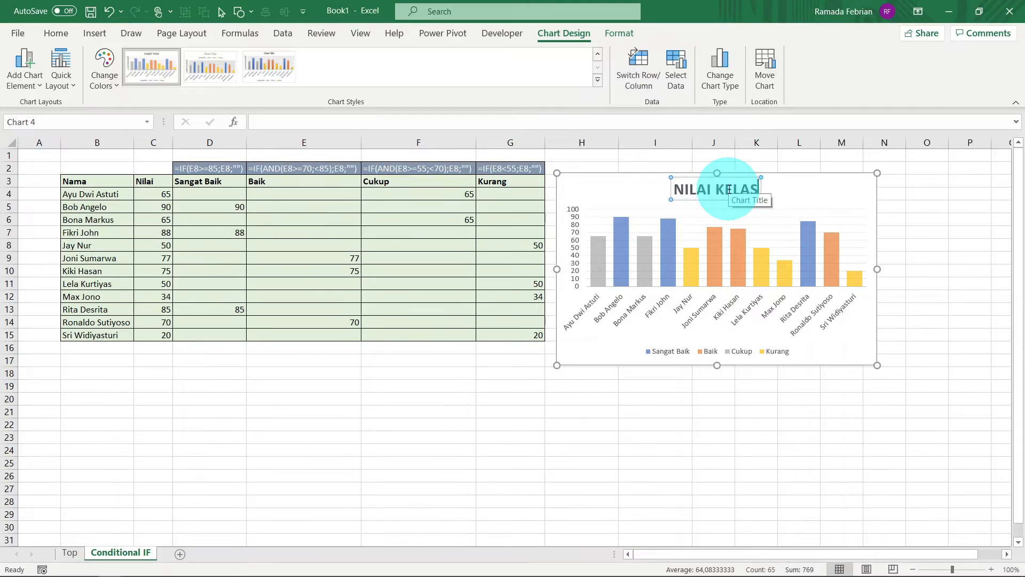
text( 11)
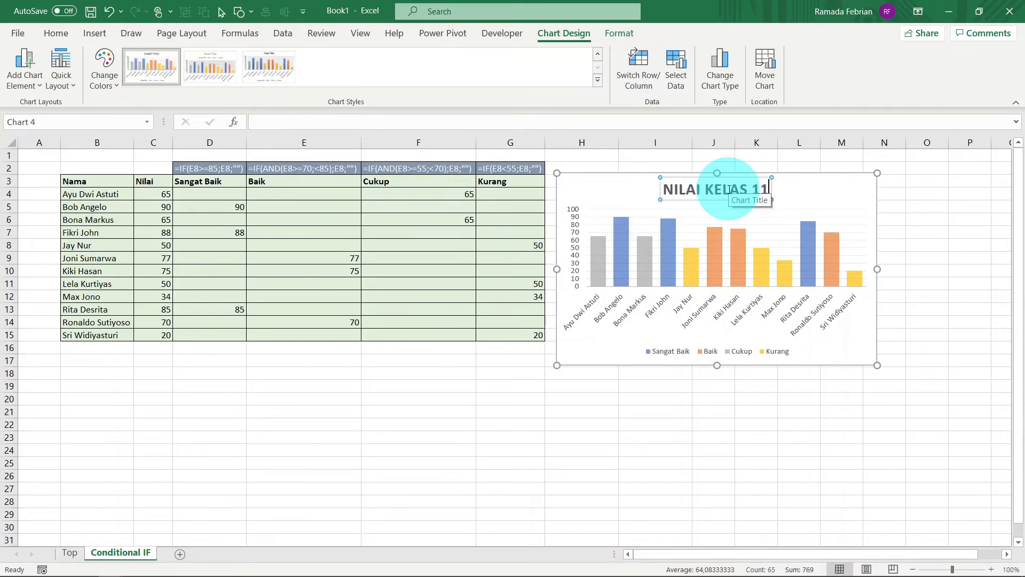
click(984, 273)
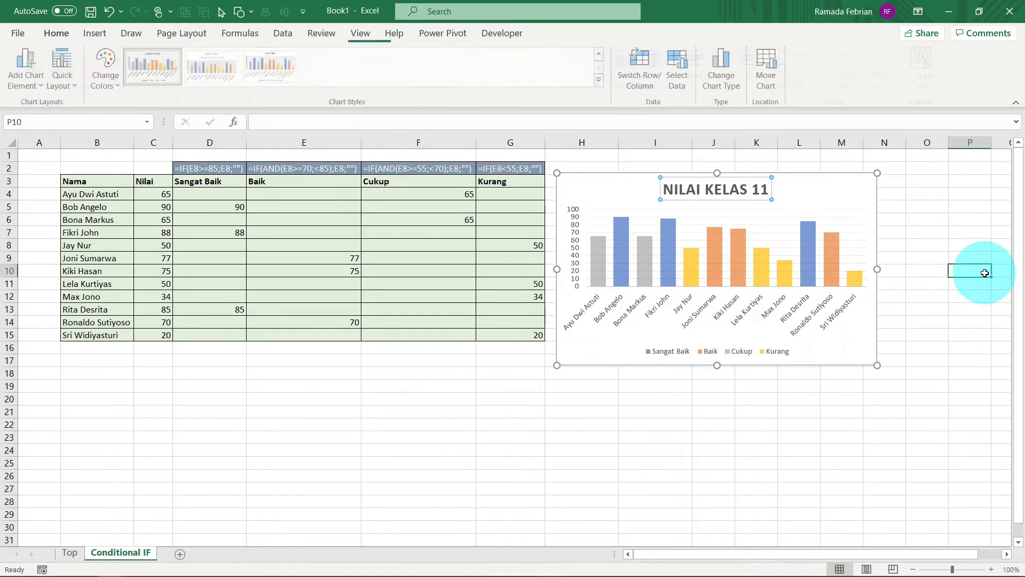
Step: Widen the chart to about the end of column P and shift it up to start at row 2 beside the table
click(860, 194)
drag(878, 269, 996, 268)
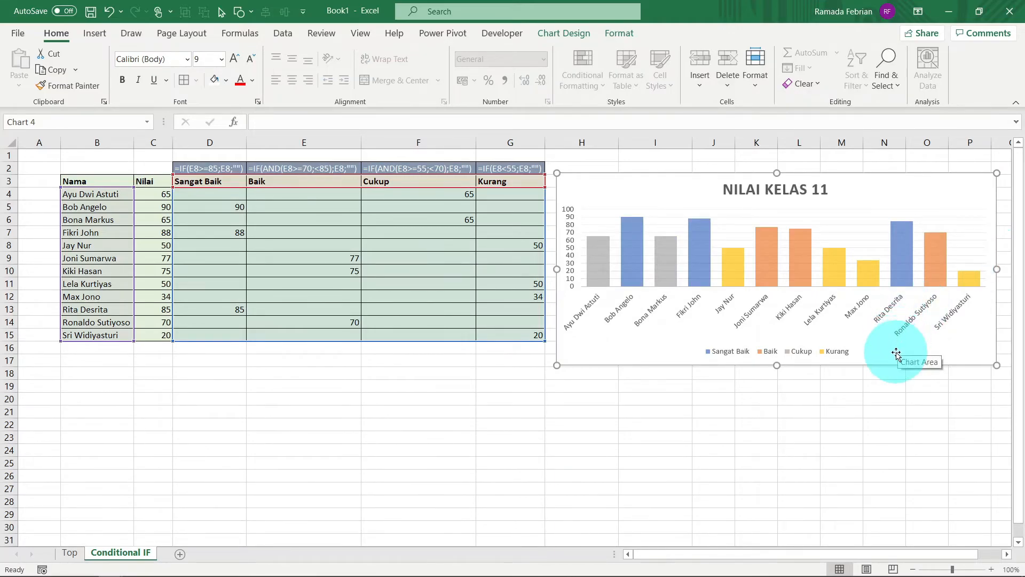
drag(895, 363, 893, 349)
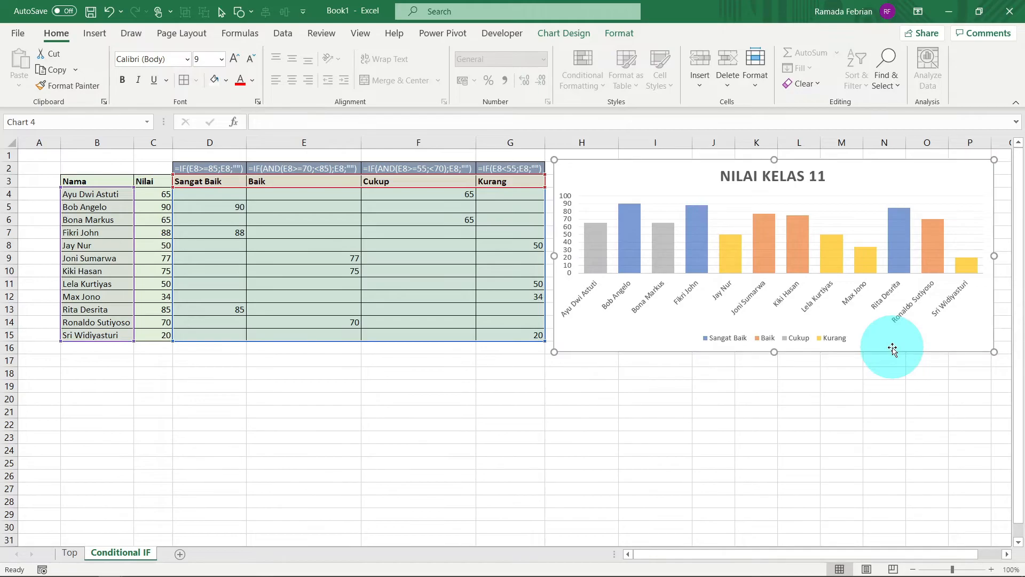
click(767, 401)
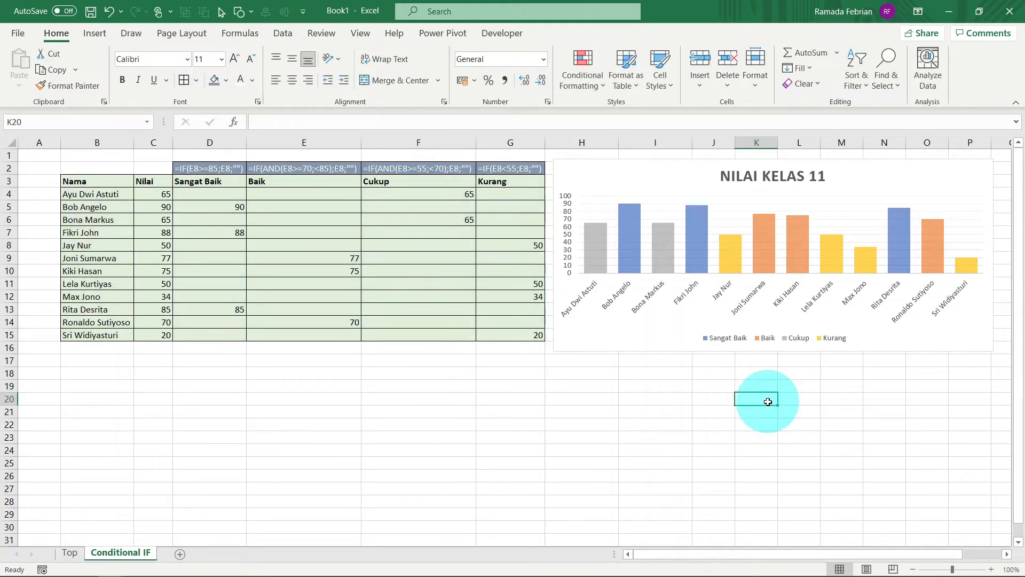